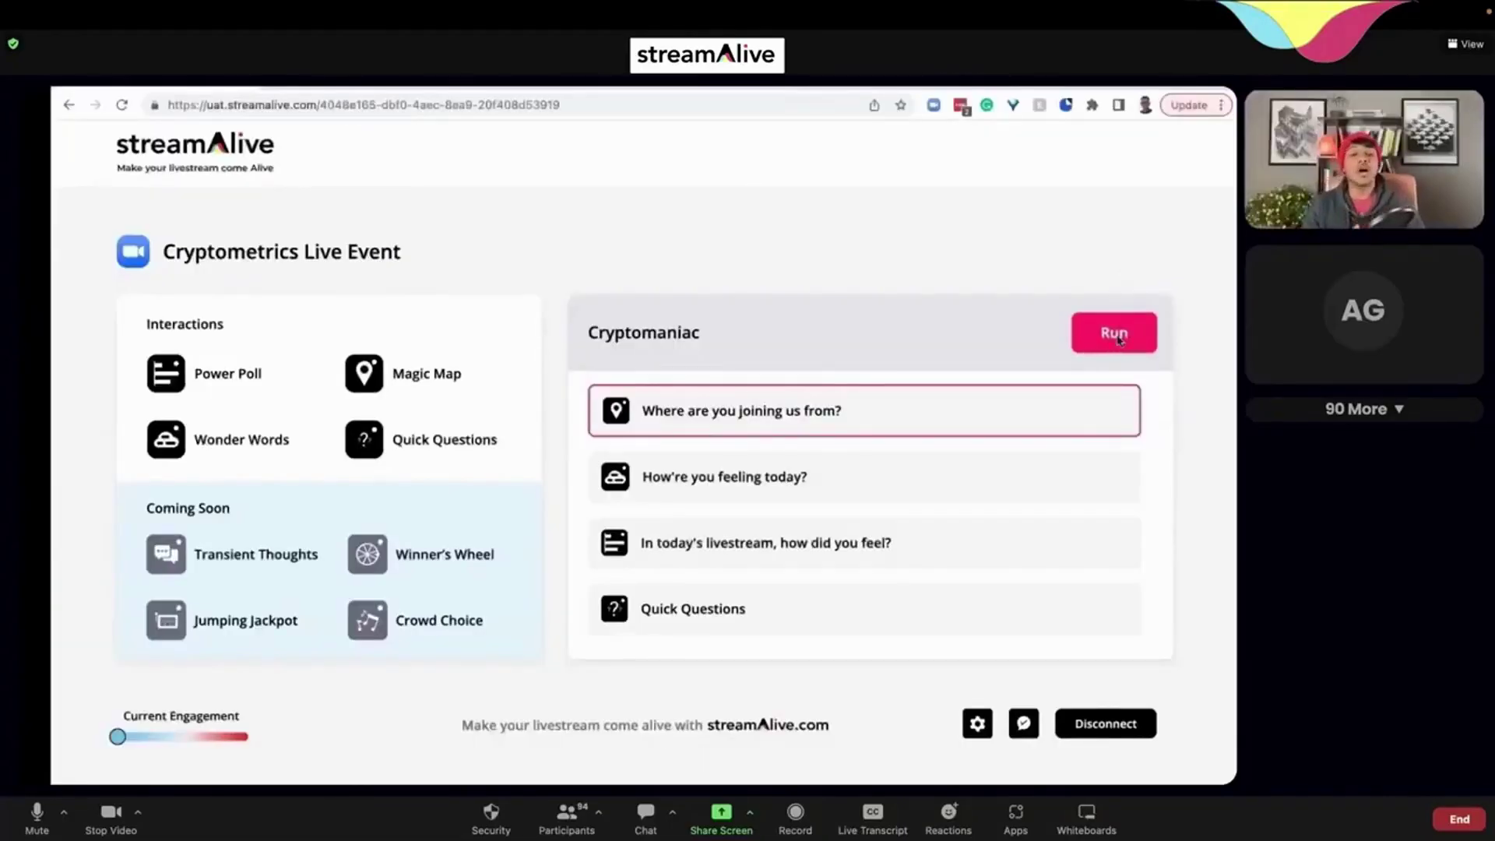
- Start the Magic Map asking 'Where are you joining us from?' and zoom into India
left_click(1117, 335)
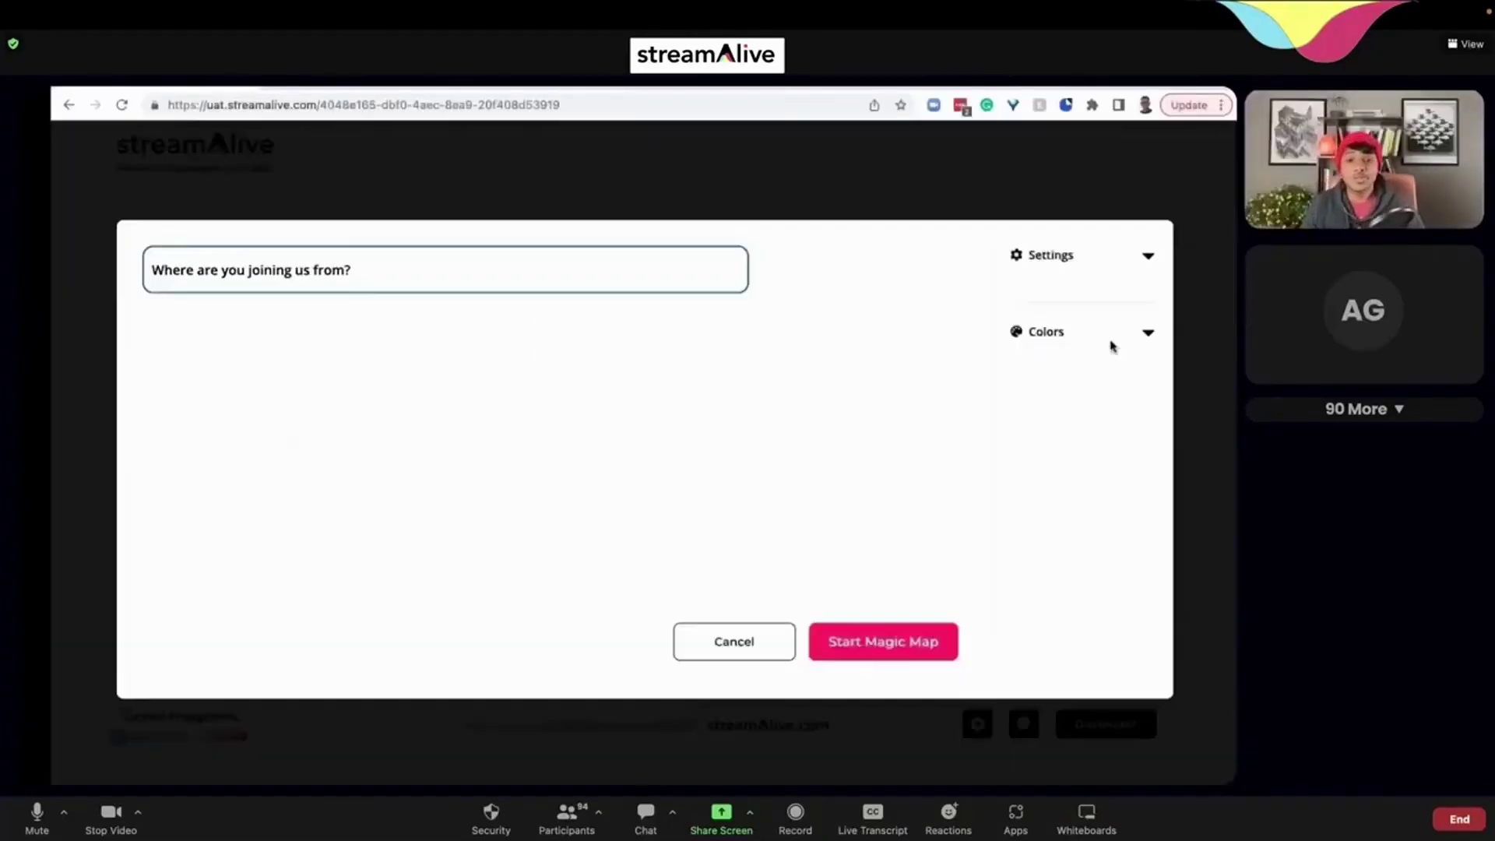
left_click(914, 651)
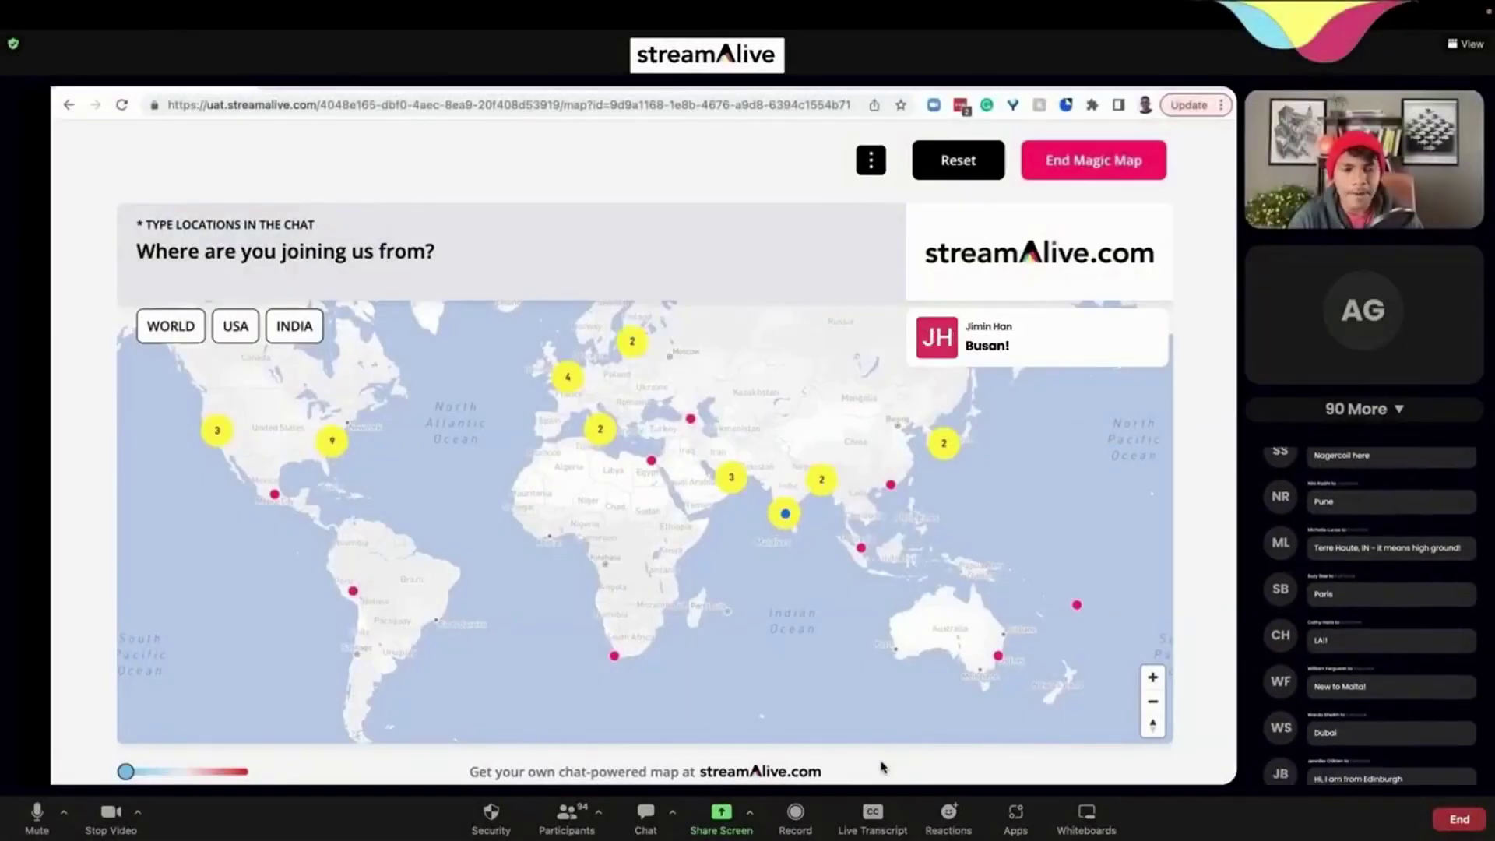
left_click(312, 327)
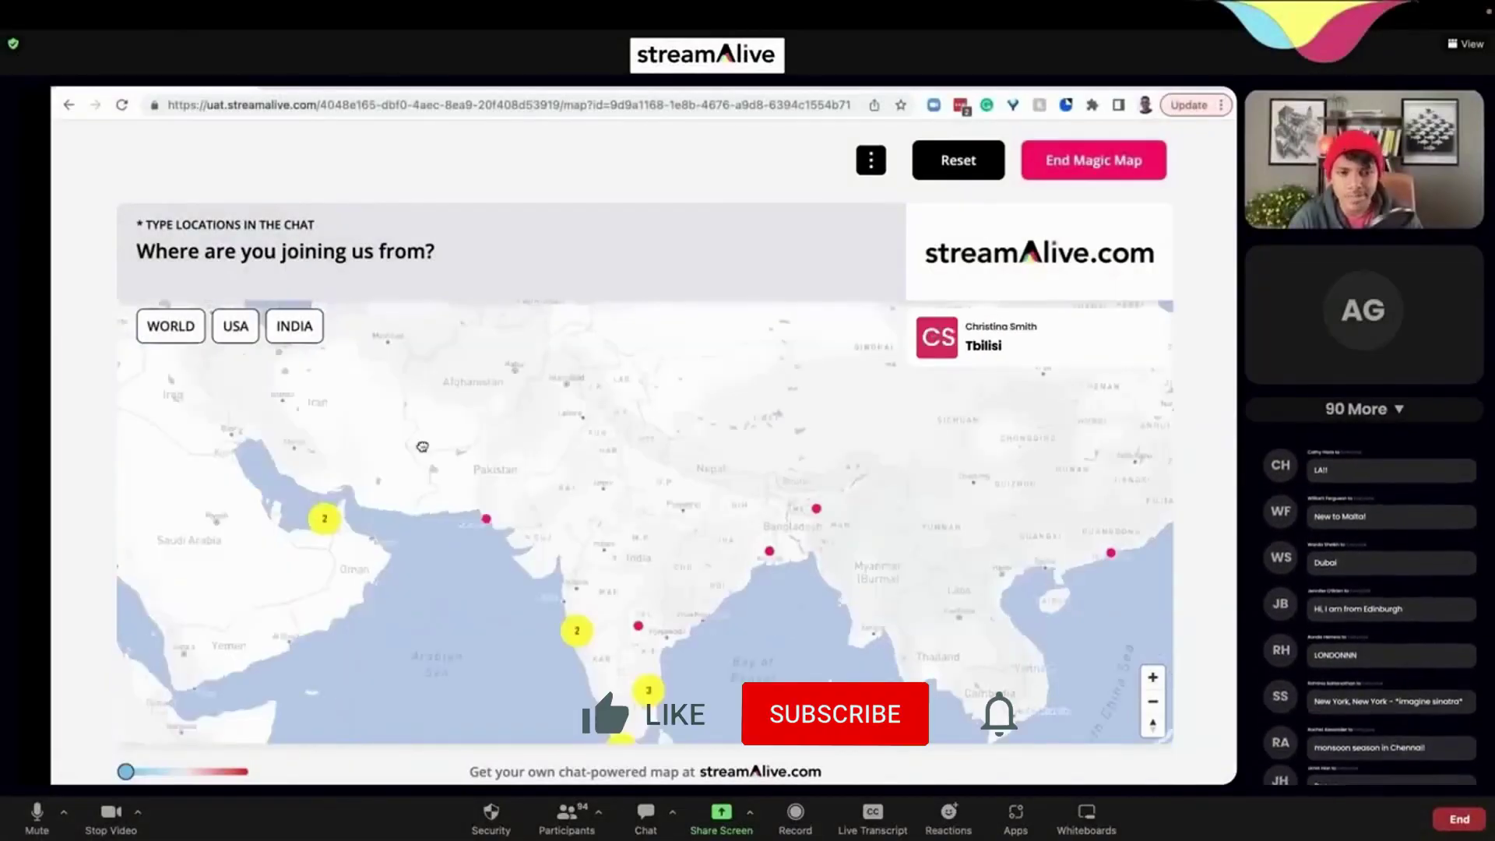
scroll(536, 500, "up", 5)
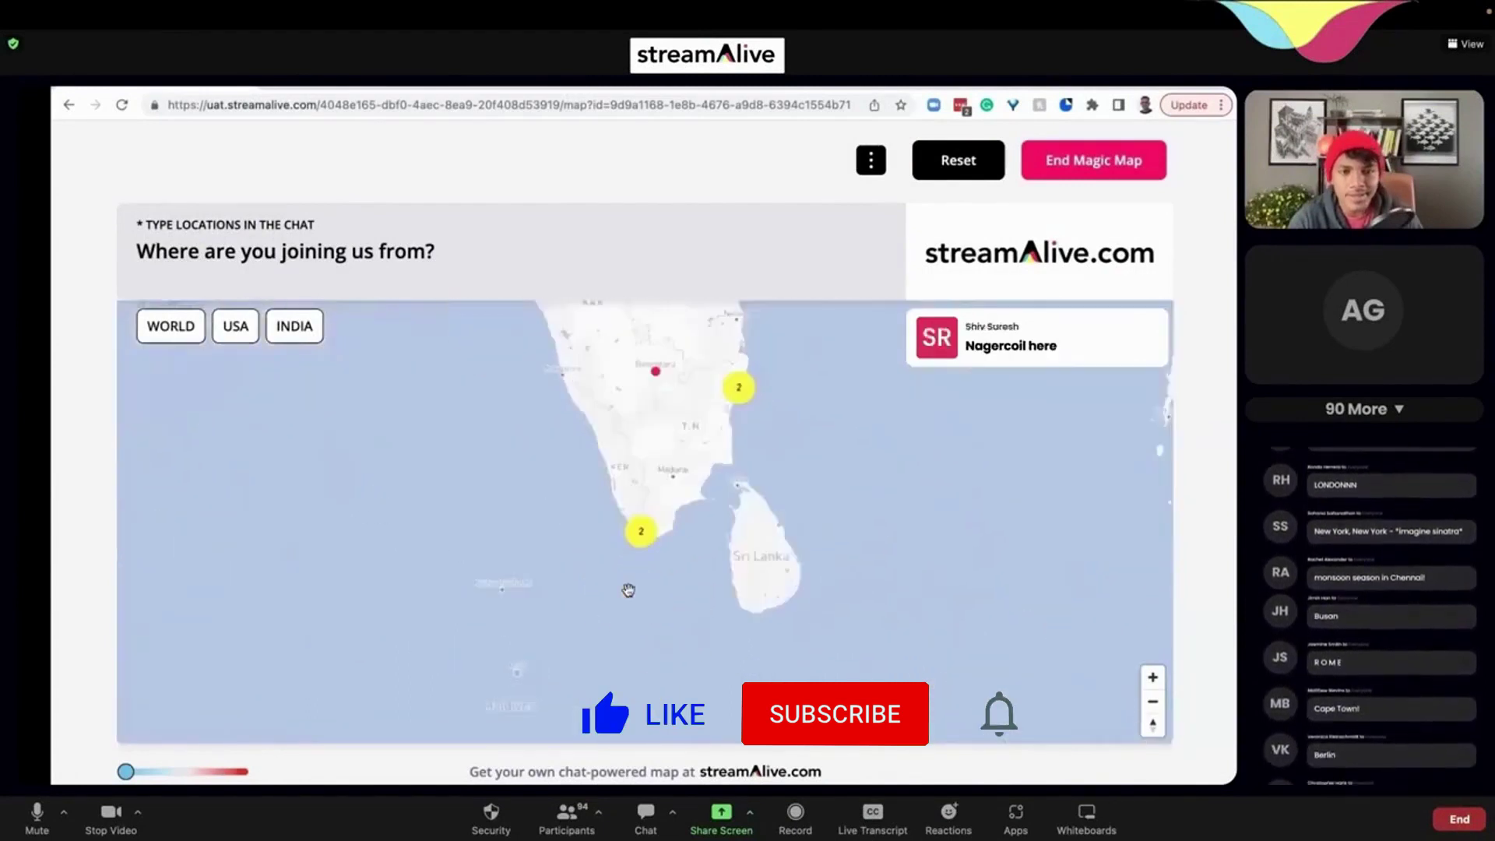
scroll(421, 437, "down", 3)
- Switch the map to the USA, center on the New York cluster, then return to world view
left_click(233, 326)
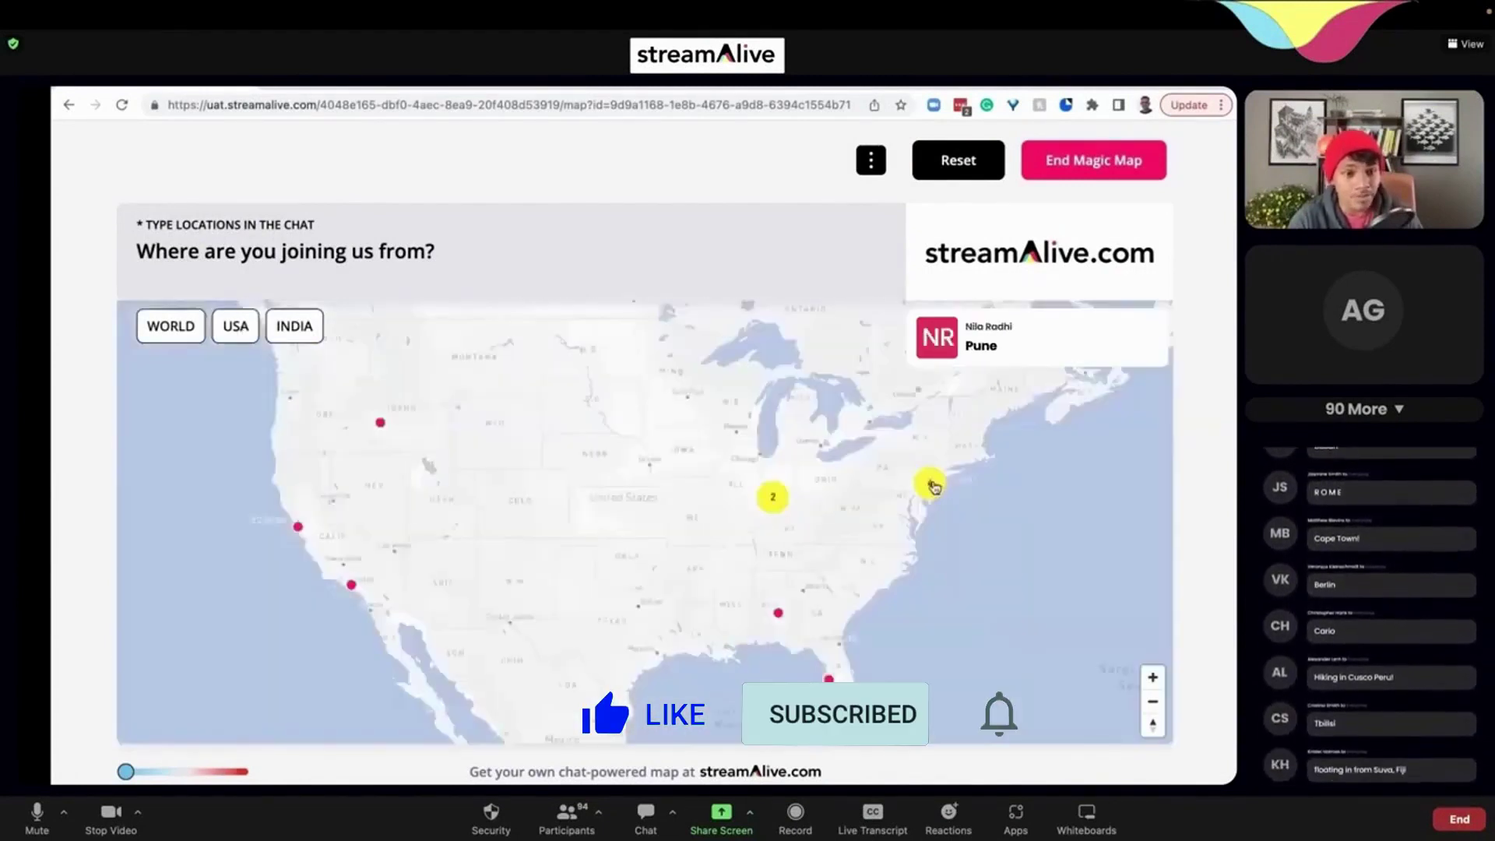
scroll(935, 486, "up", 1)
left_click_drag(935, 487, 665, 494)
scroll(658, 510, "up", 3)
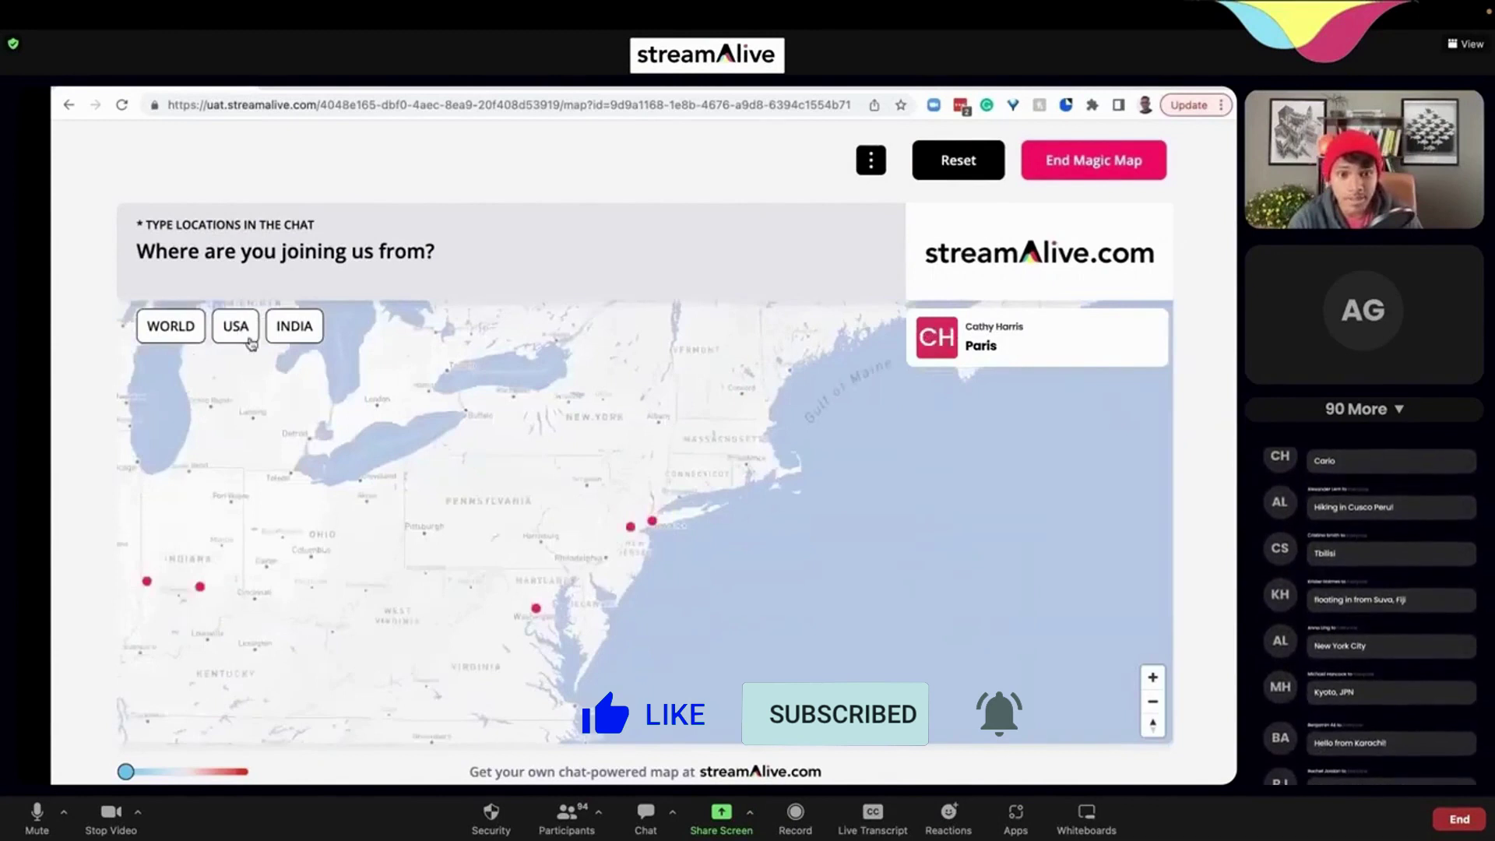
left_click(180, 333)
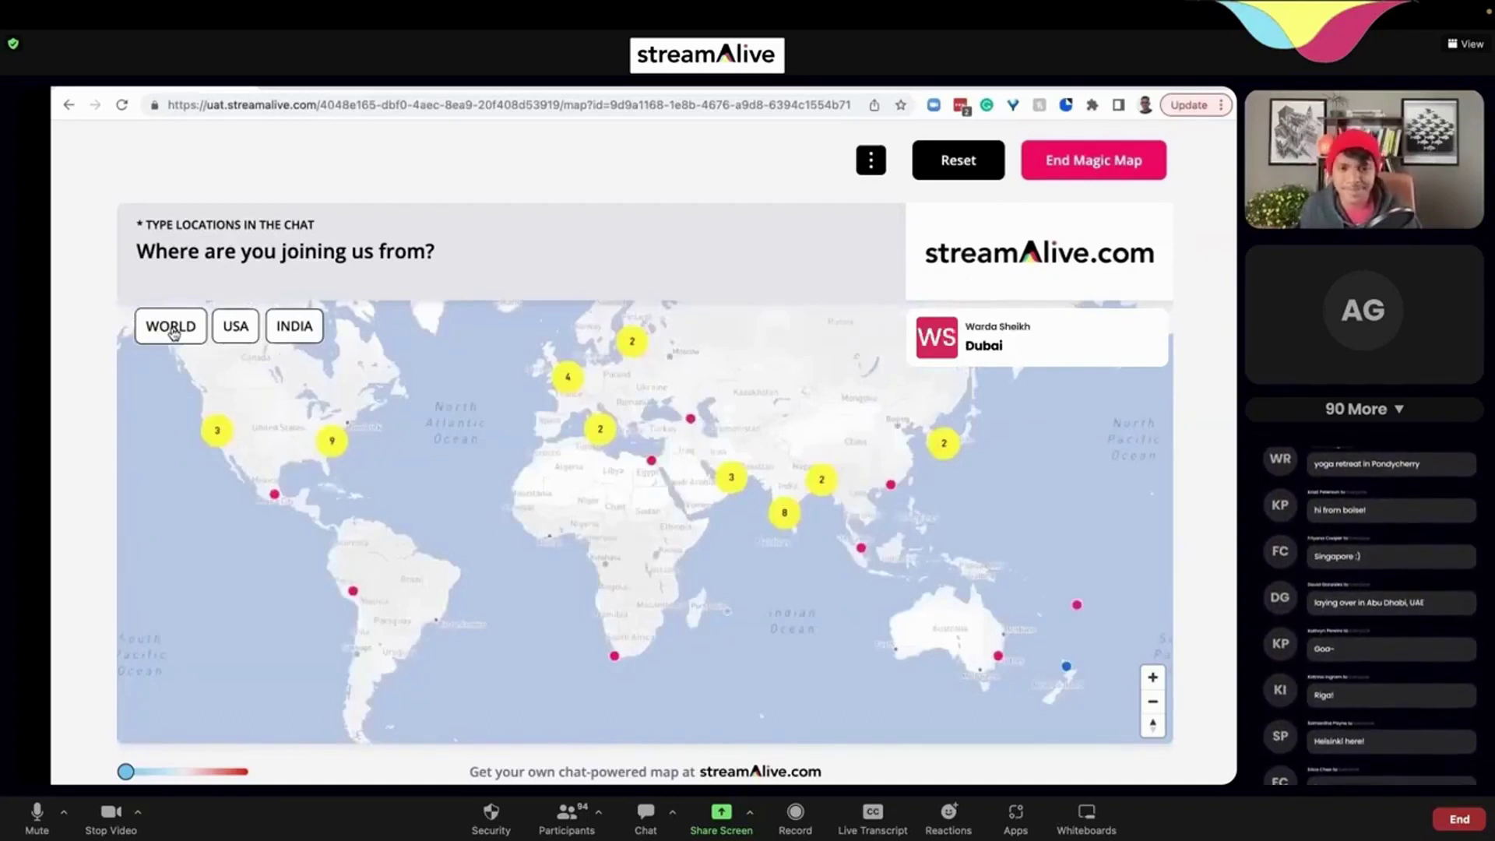
- End the Magic Map and open the how-are-you-feeling word cloud with Settings and Colors expanded
left_click(1095, 161)
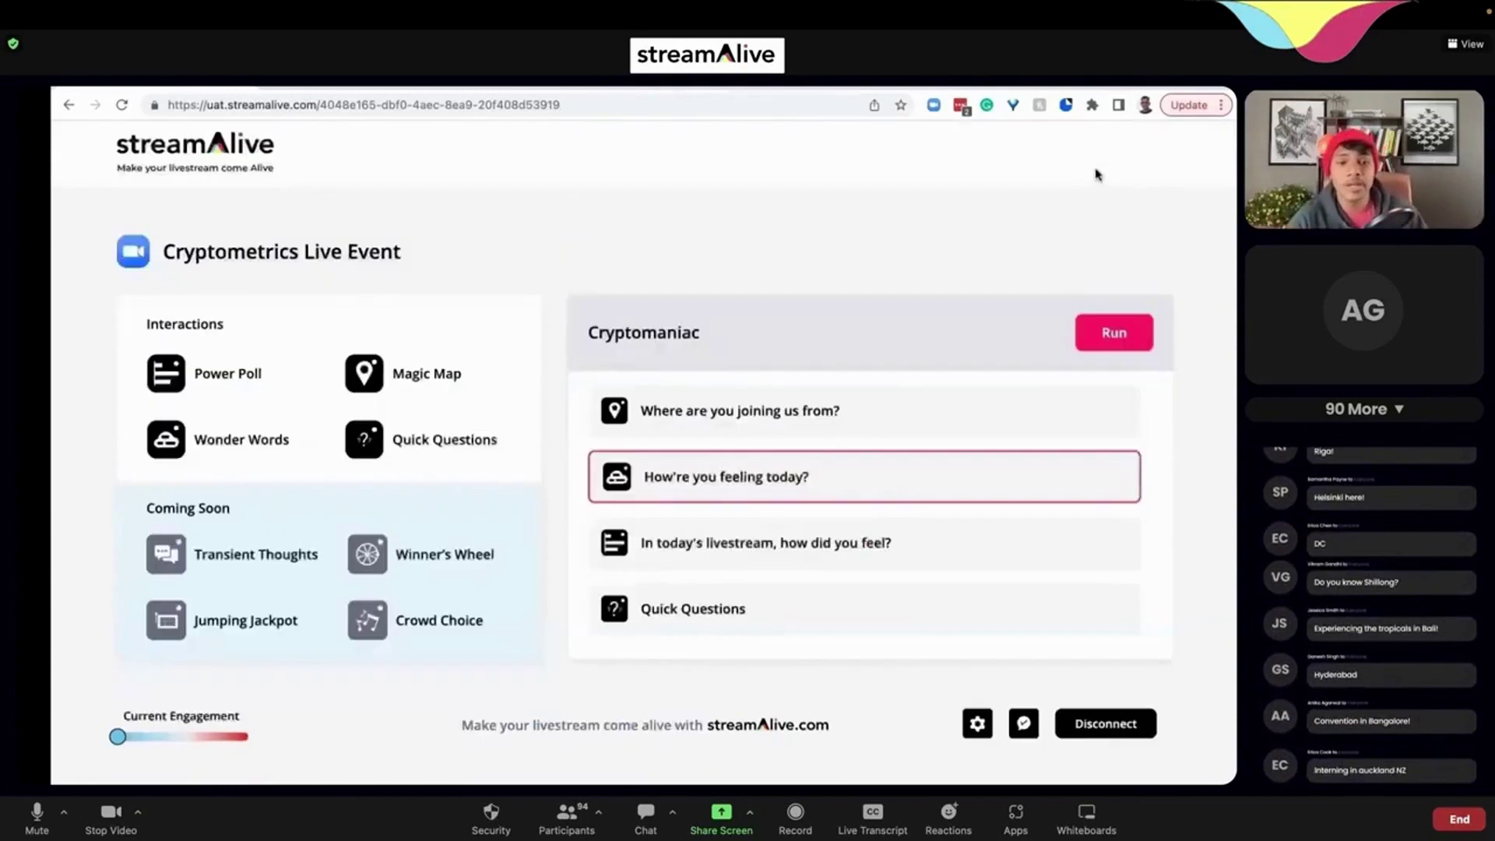
left_click(1114, 332)
left_click(1148, 255)
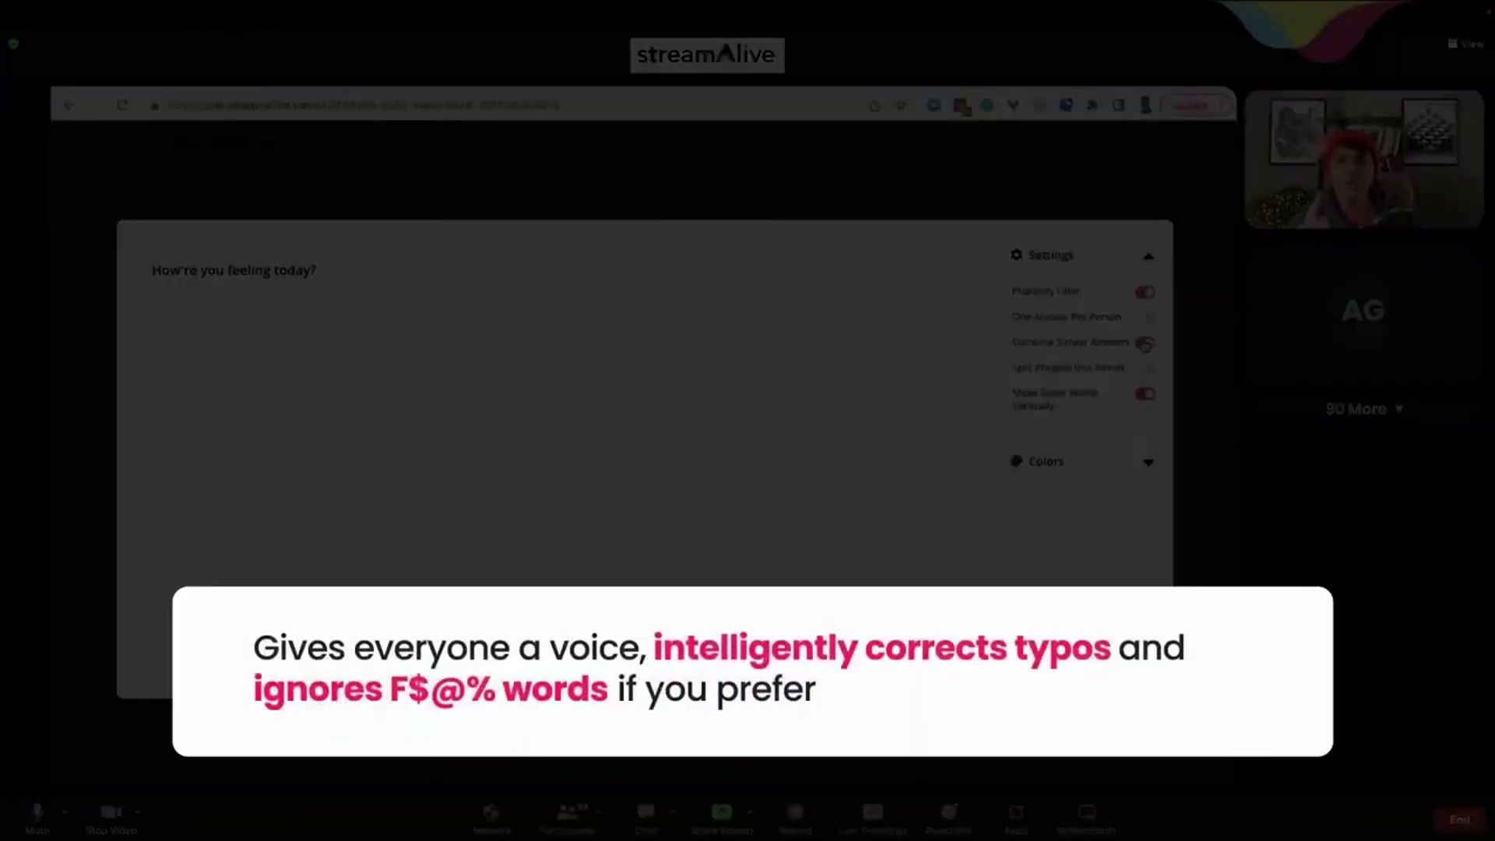
left_click(1148, 466)
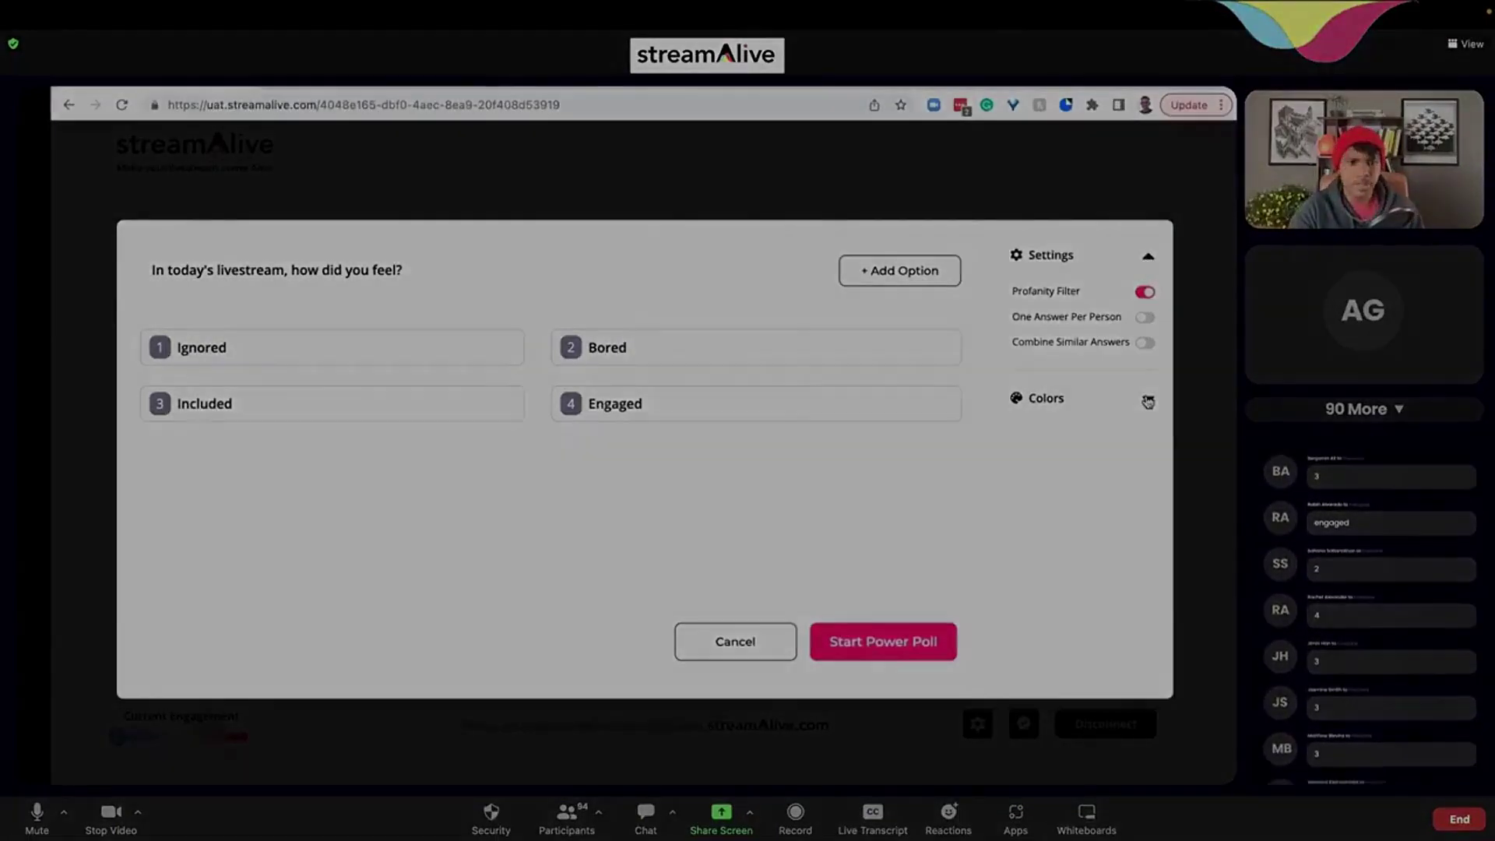
- Show the poll's colour options, run the how-did-you-feel poll, then end it
left_click(1146, 399)
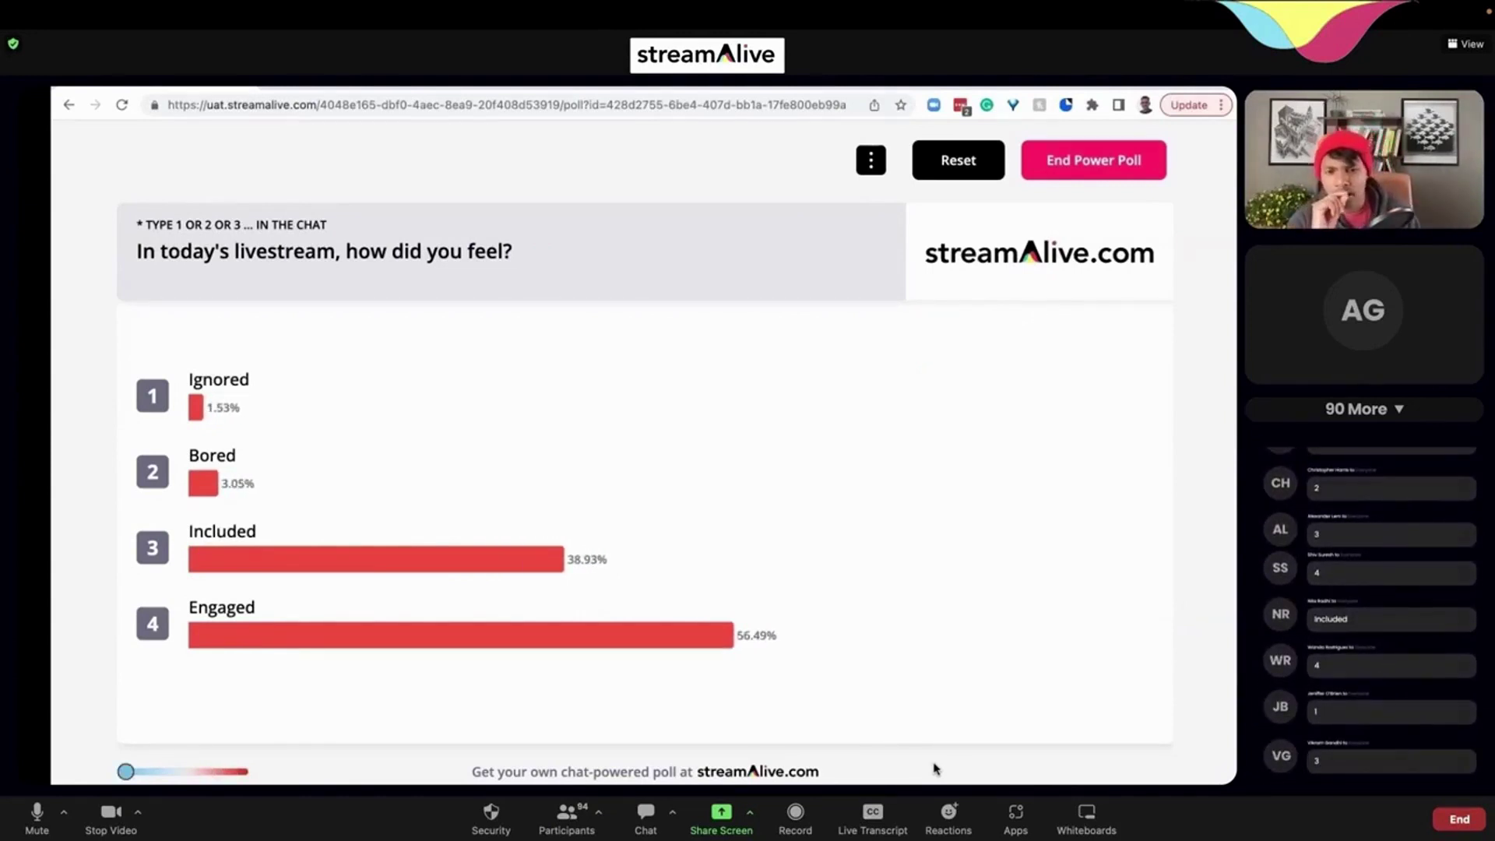
left_click(1118, 168)
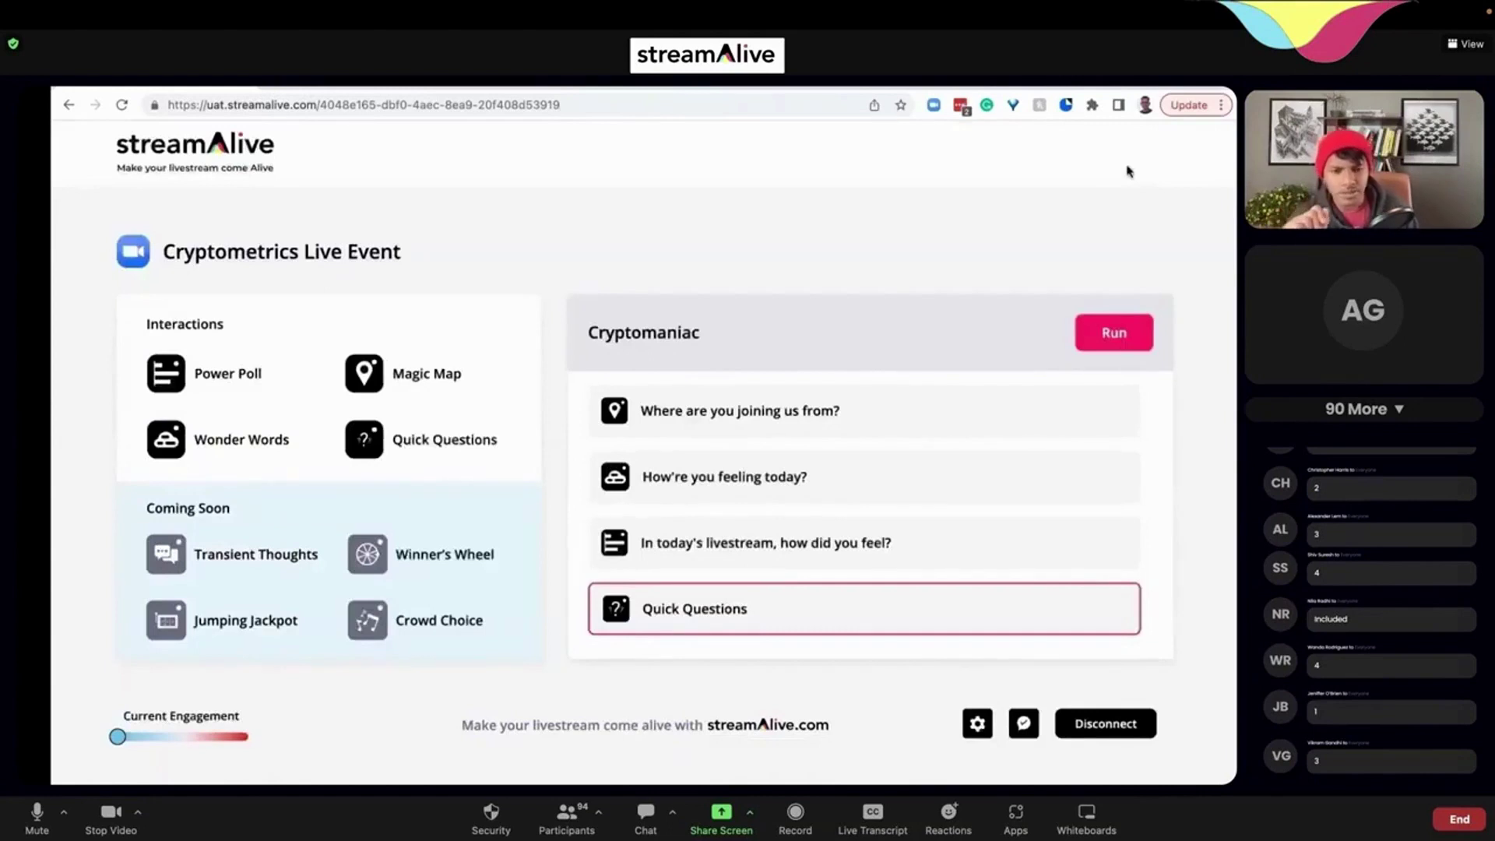
- Run the Quick Questions interaction
left_click(1115, 339)
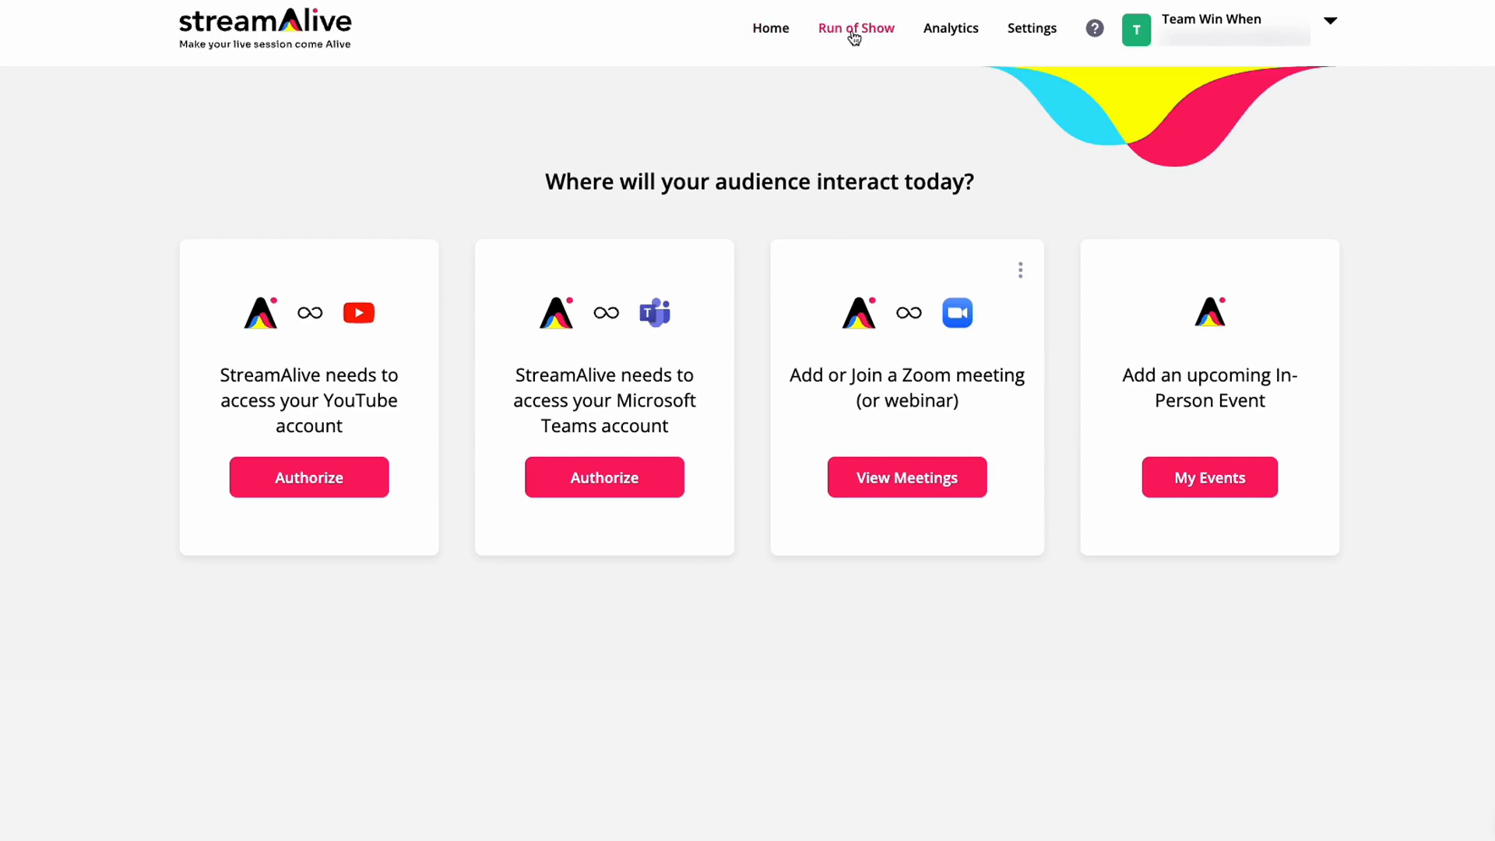
- Create a new Run of Show template titled 'Quick run'
left_click(854, 31)
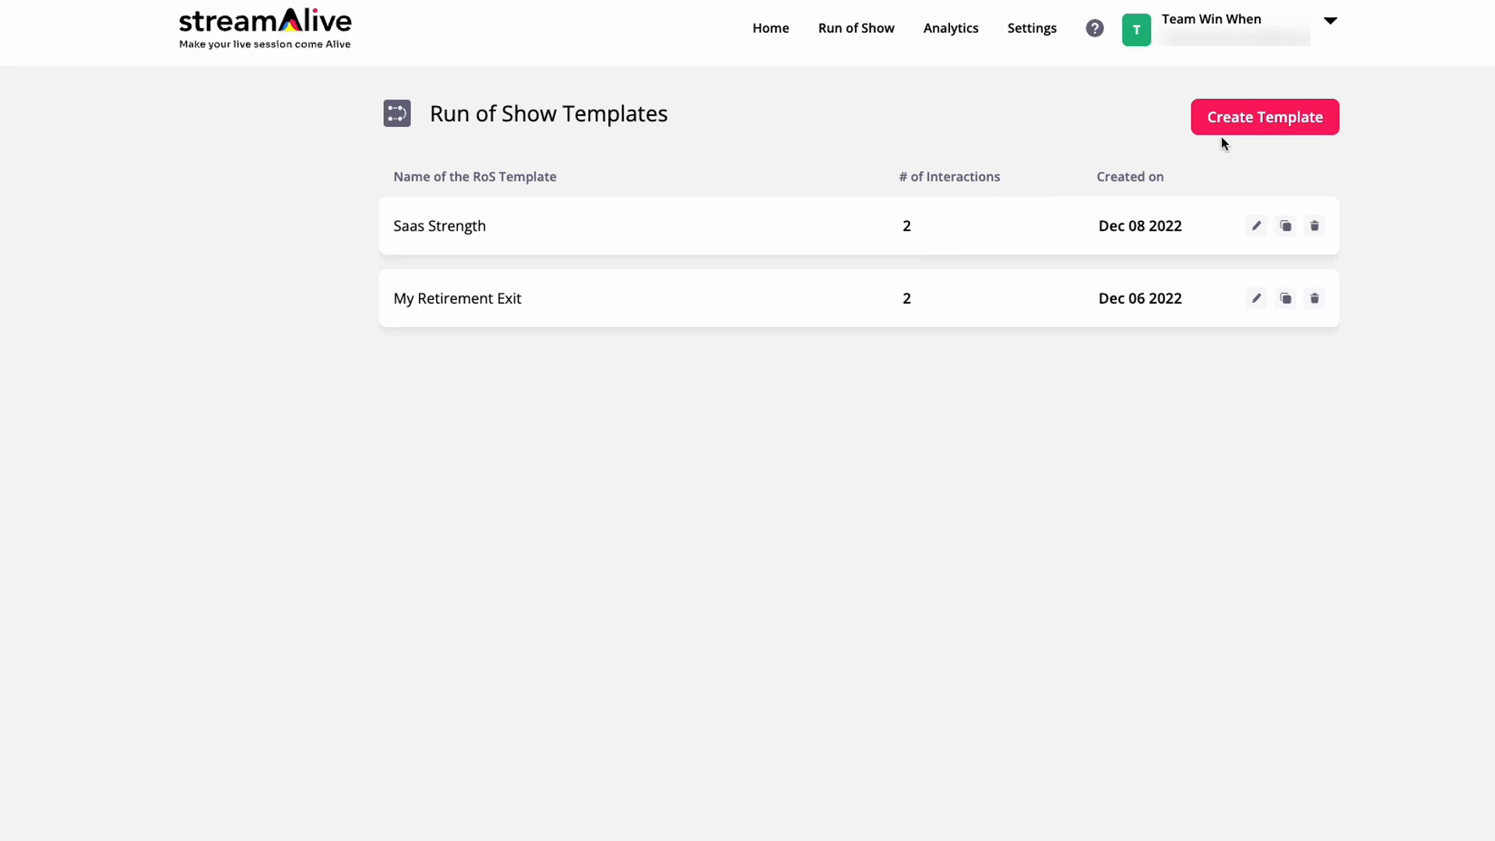
left_click(1270, 125)
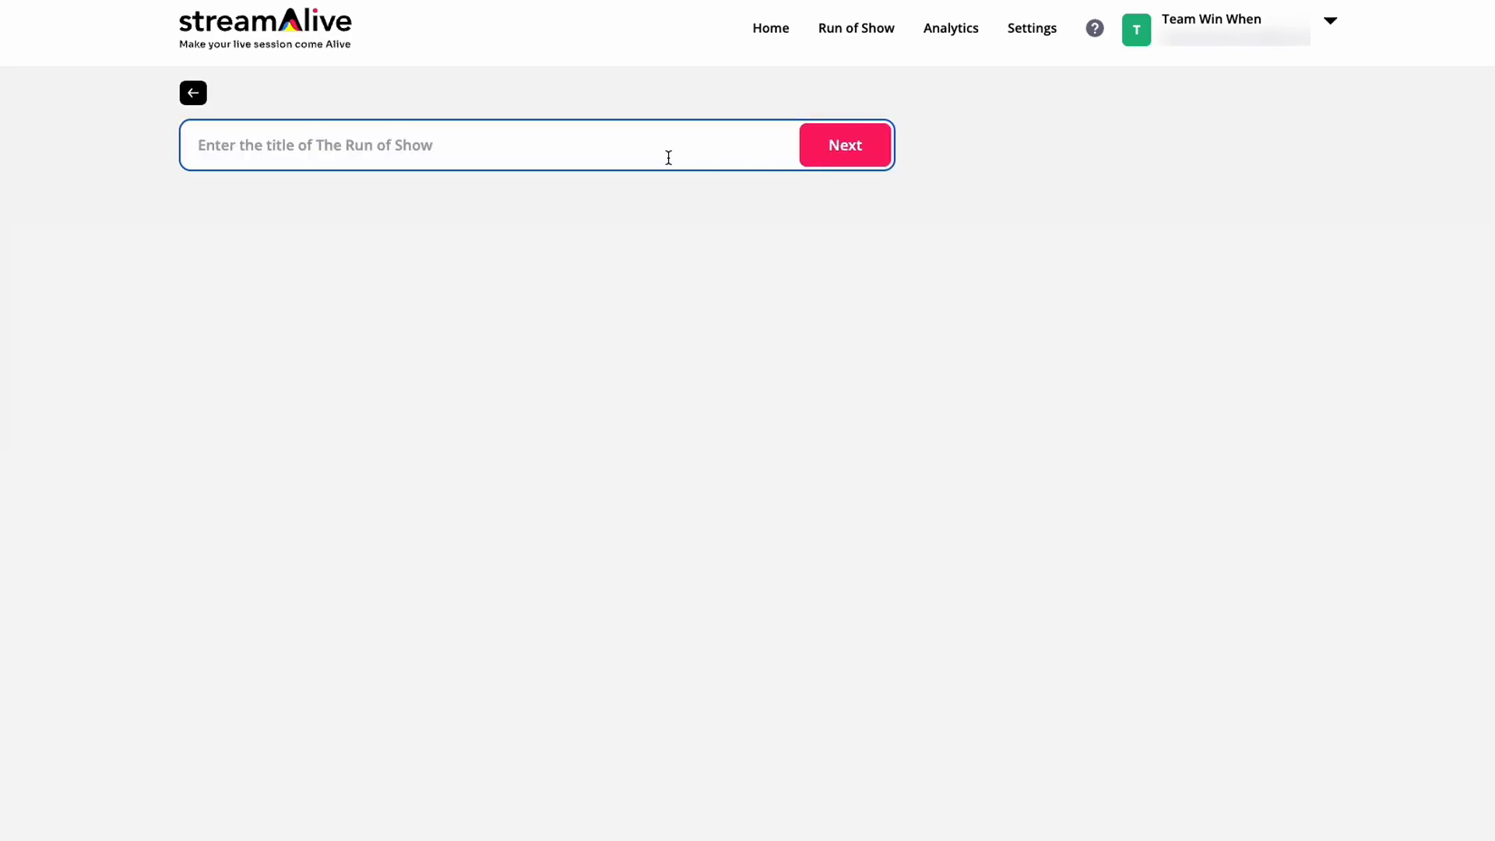
type("Quick run")
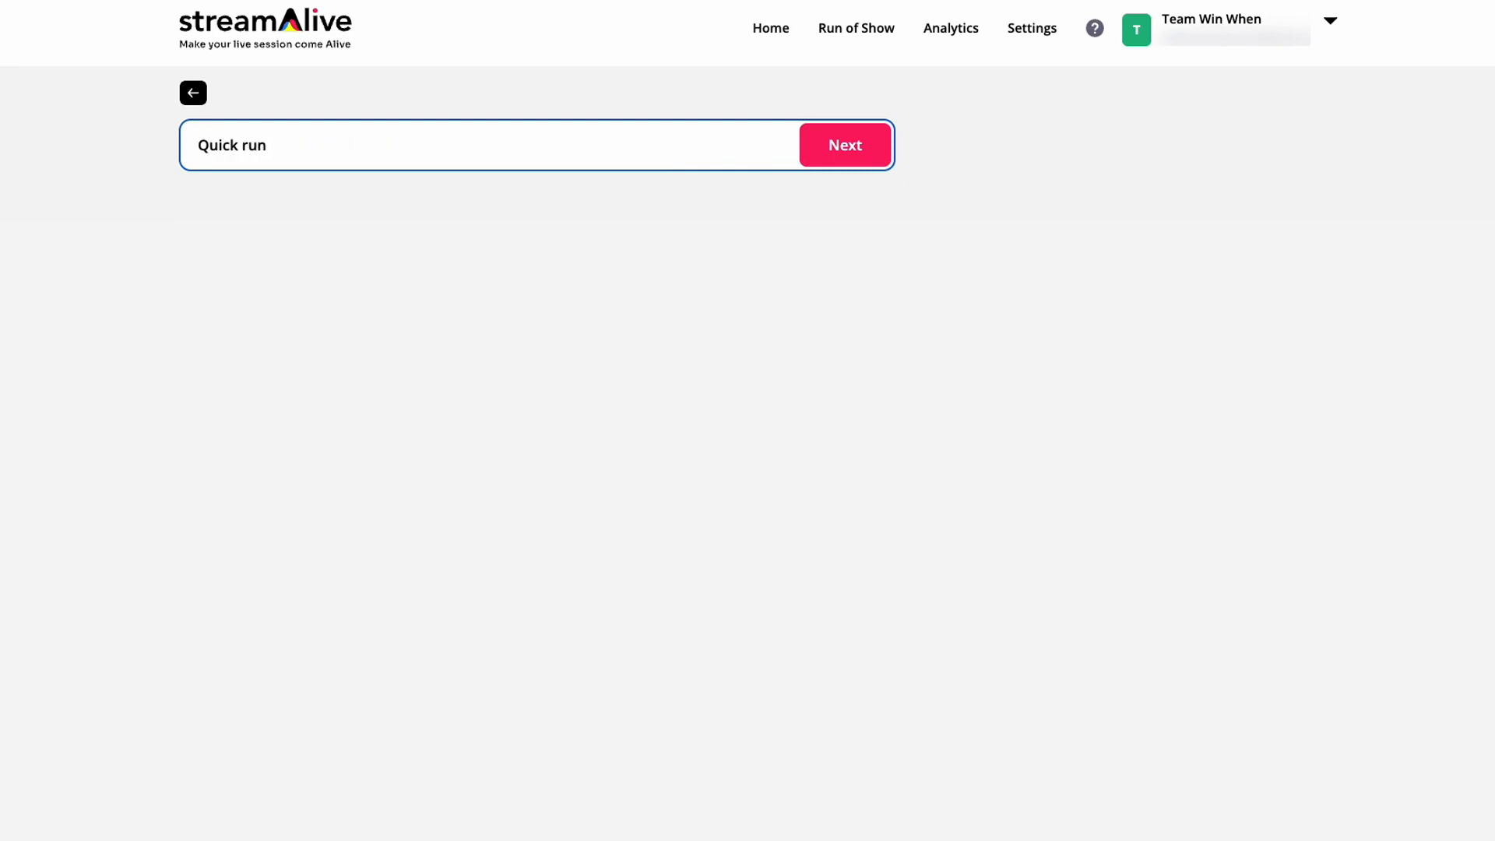
left_click(810, 158)
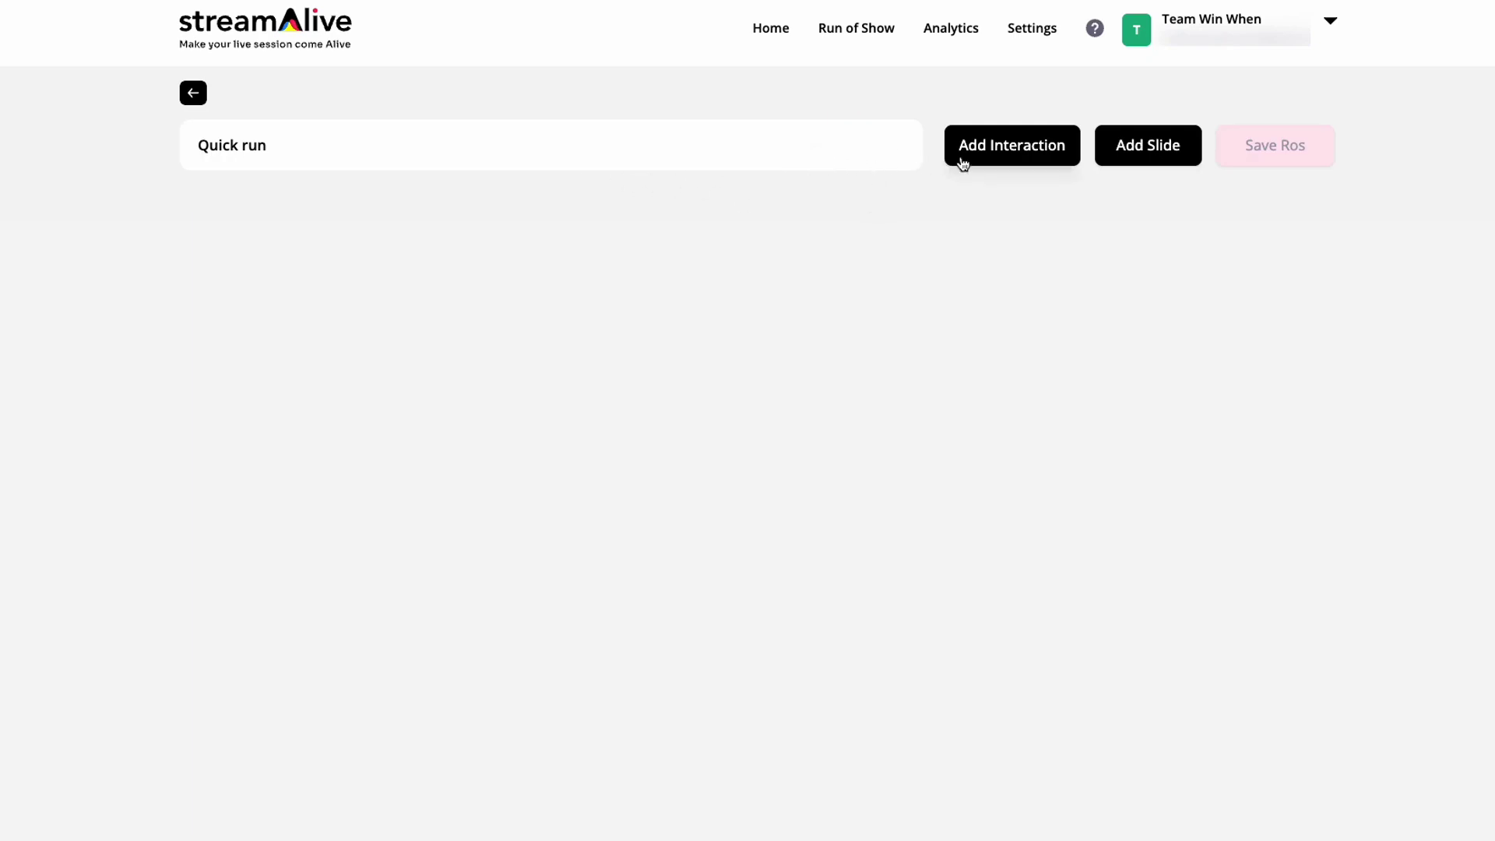
- Bring up the Create an Interaction picker for the Quick run show
left_click(1037, 158)
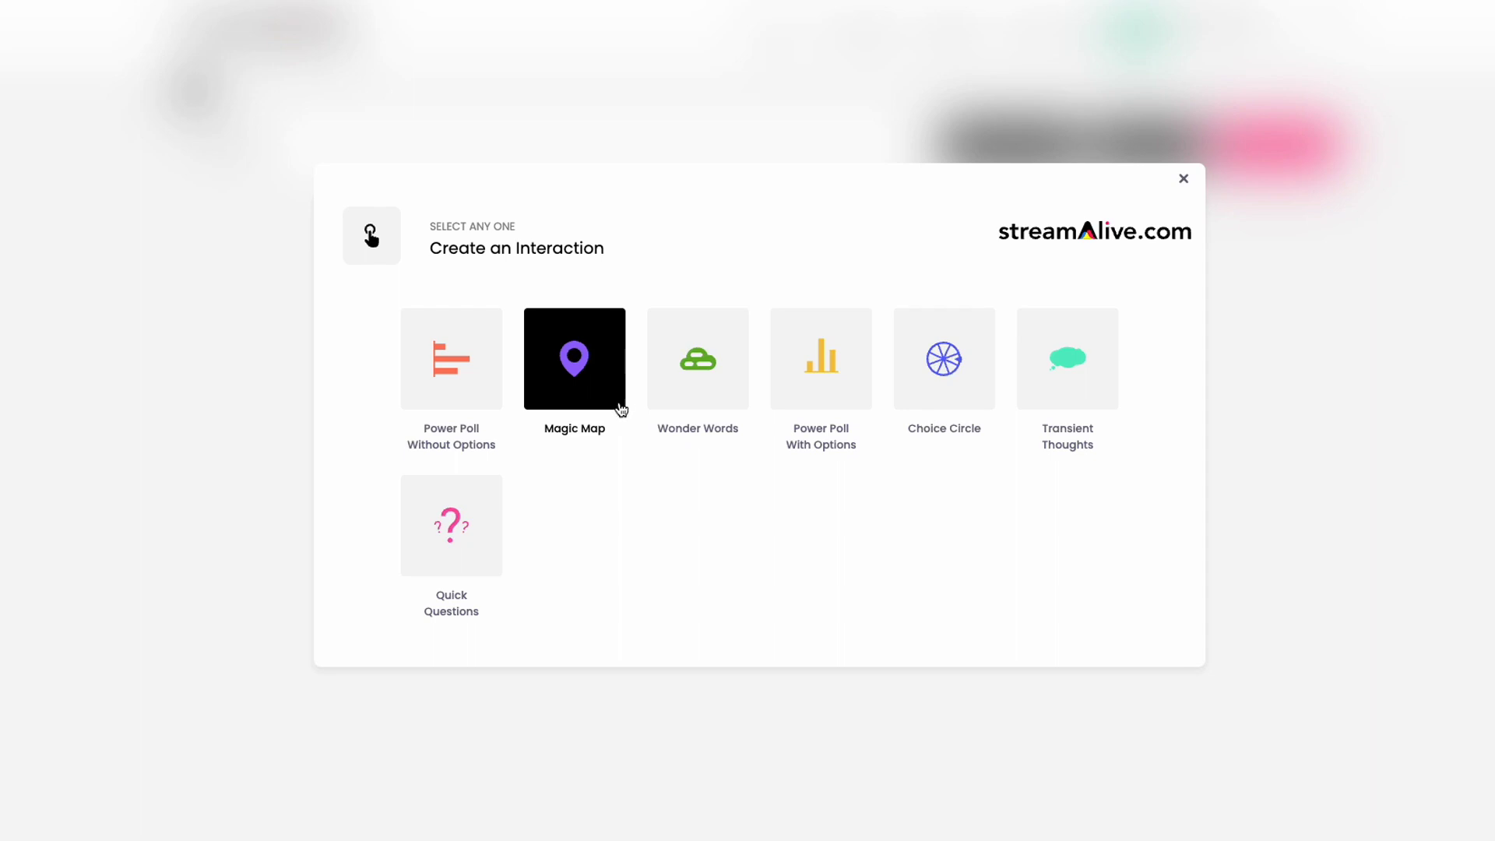
- Add a Magic Map interaction with the question 'where is every from'
left_click(596, 389)
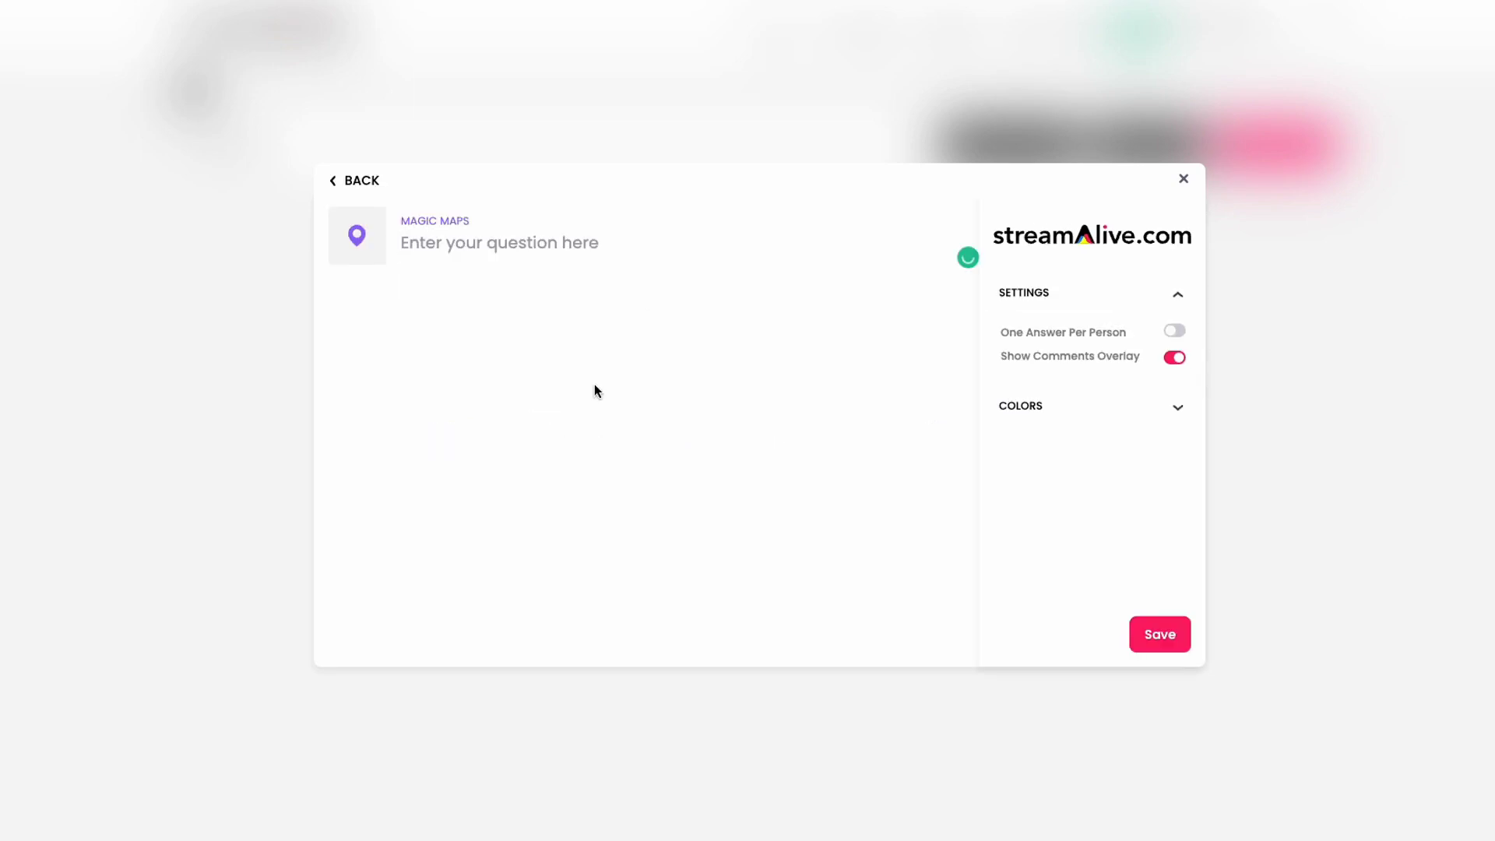
type("where is ")
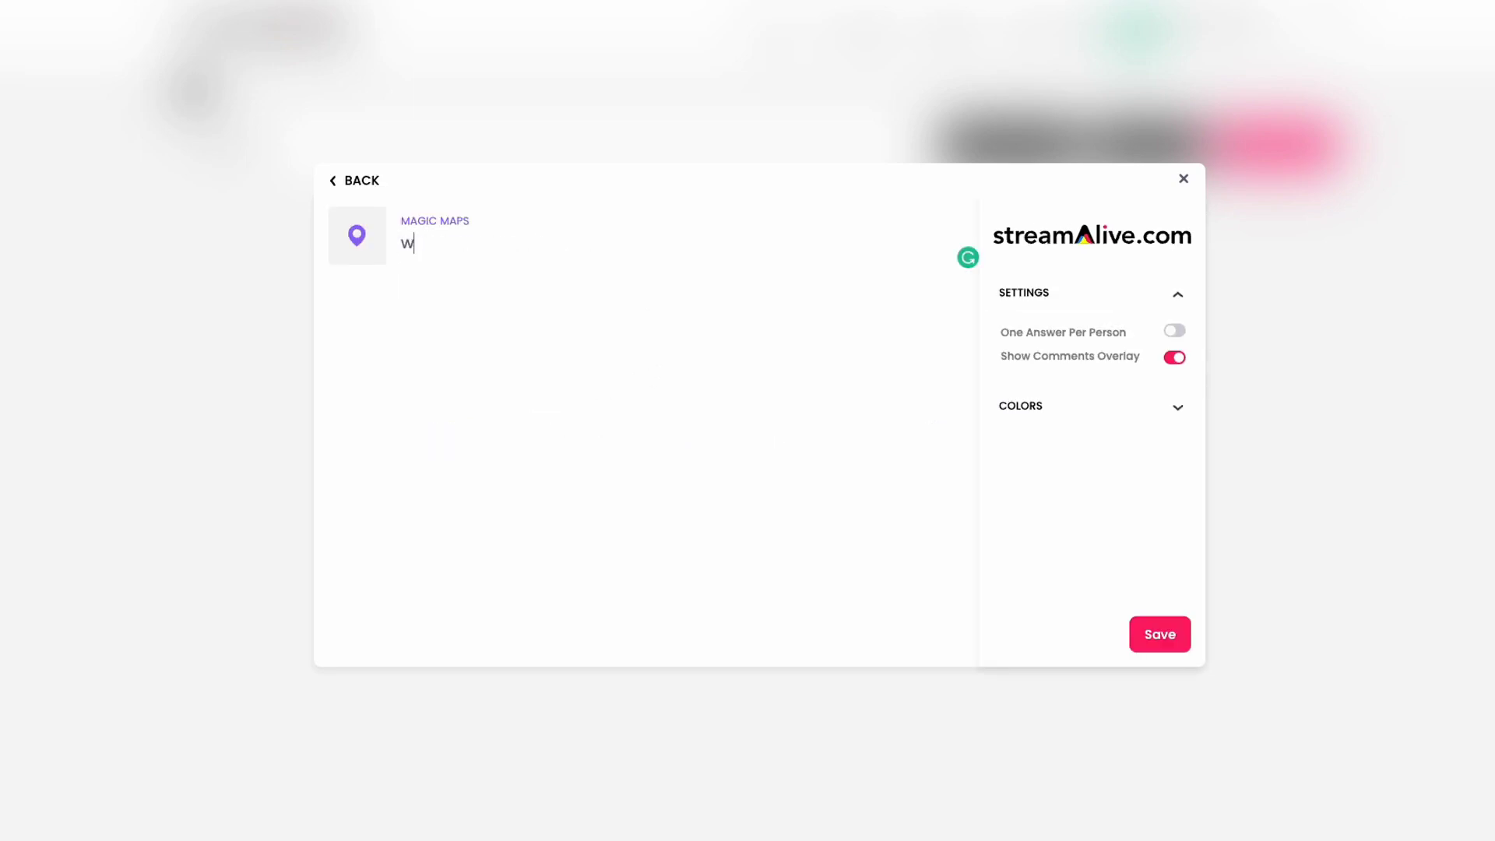
type("ef")
key("BackSpace")
type("very from")
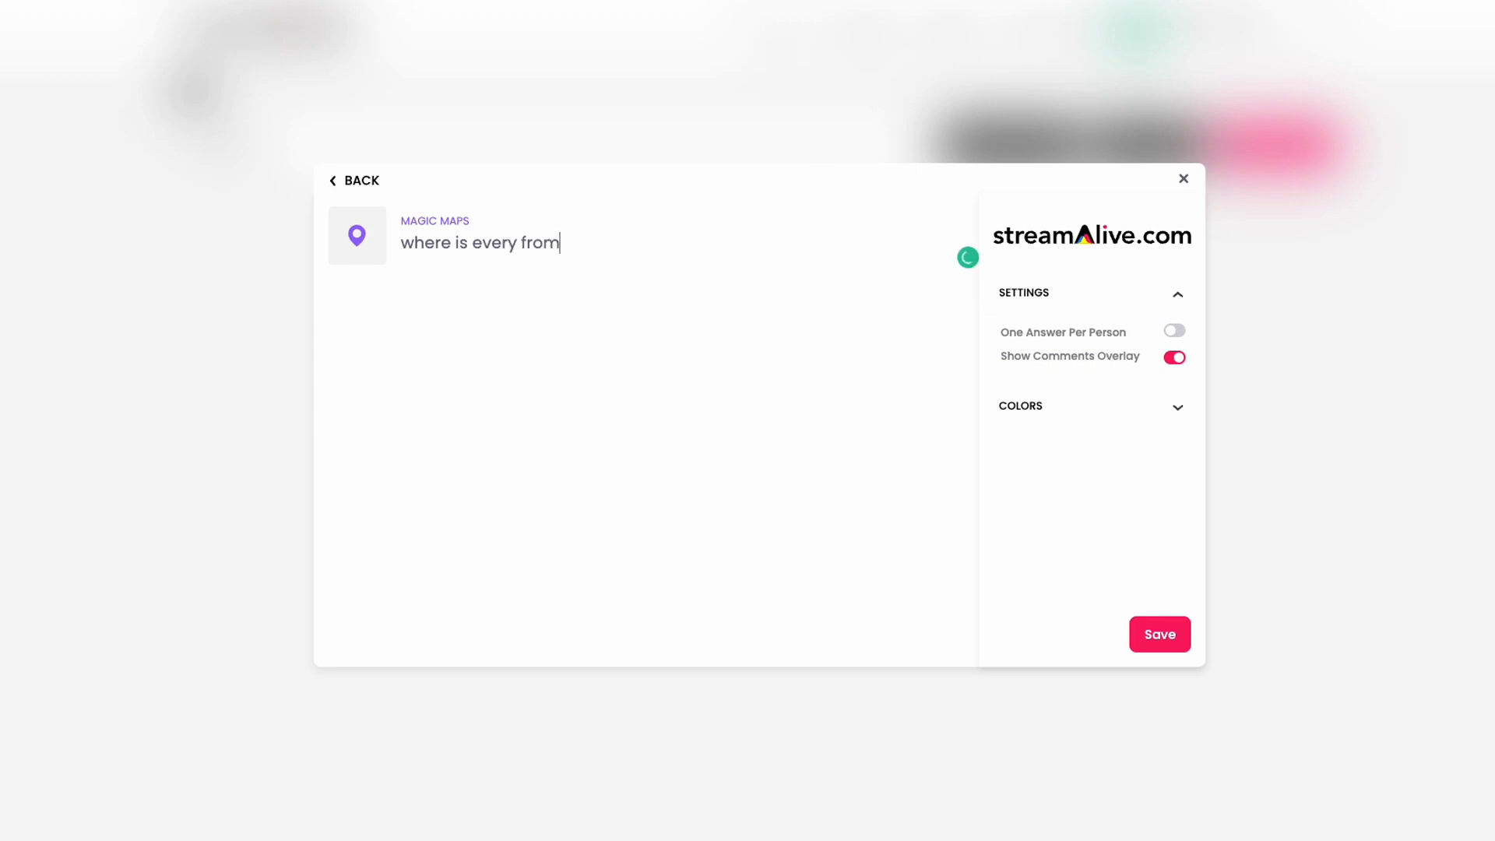
- Turn on One Answer Per Person in the map's settings and save the interaction
left_click(1176, 407)
scroll(1059, 483, "down", 3)
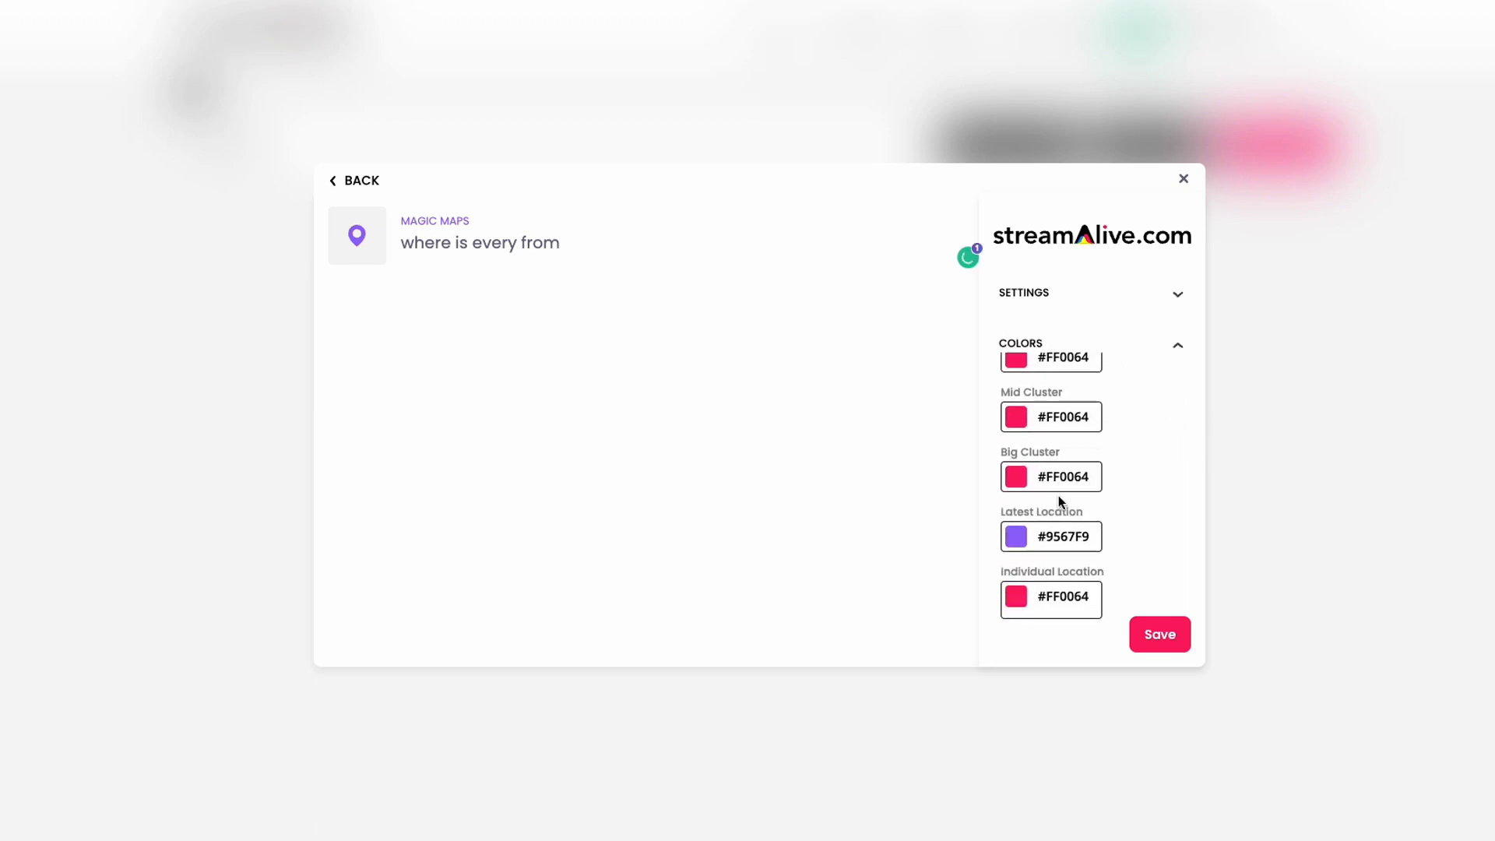
scroll(1058, 500, "down", 1)
scroll(1044, 553, "up", 4)
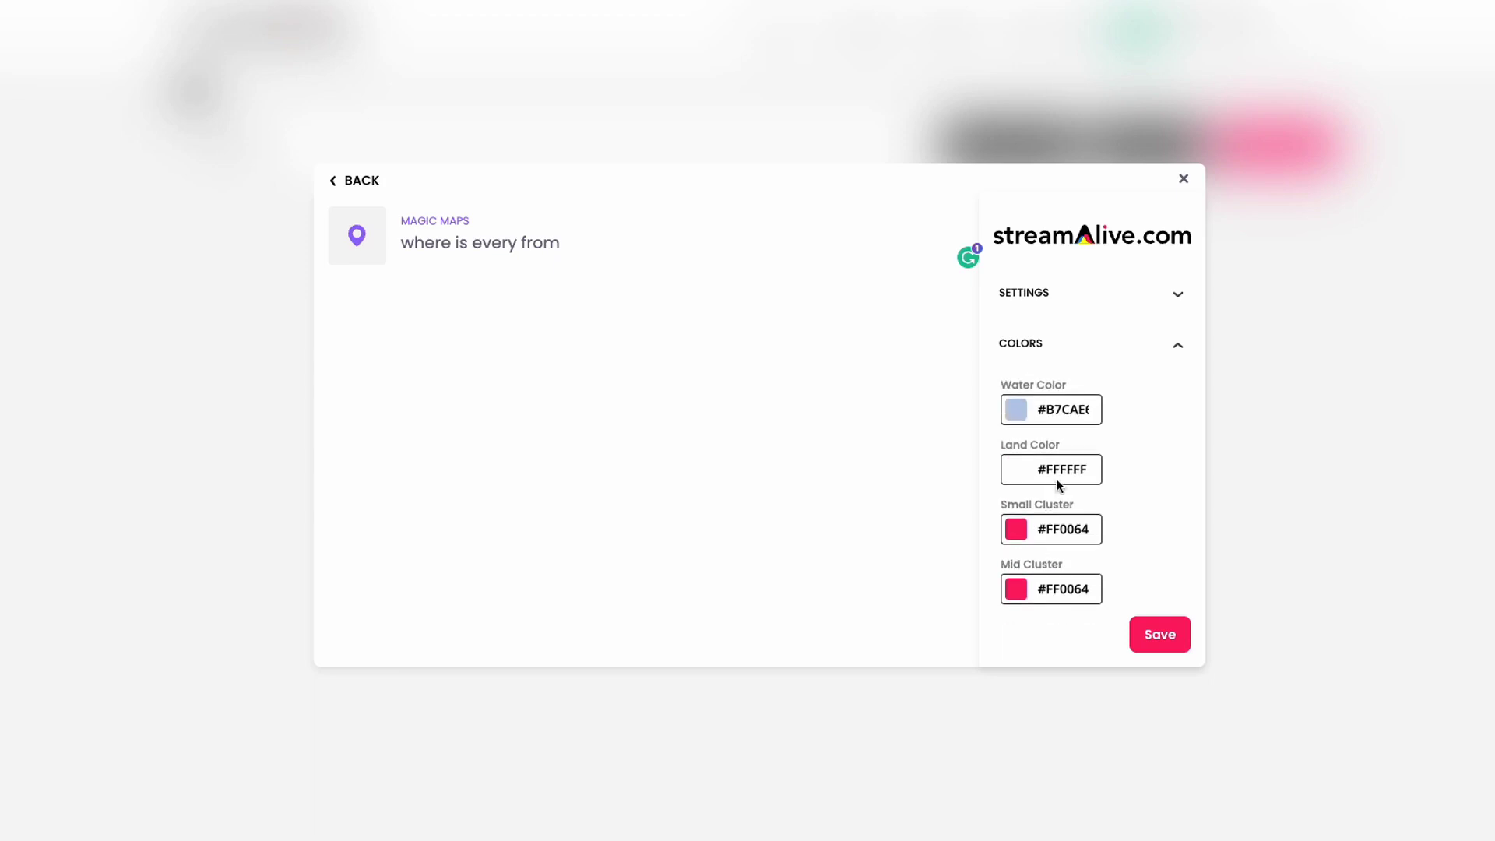
left_click(1178, 301)
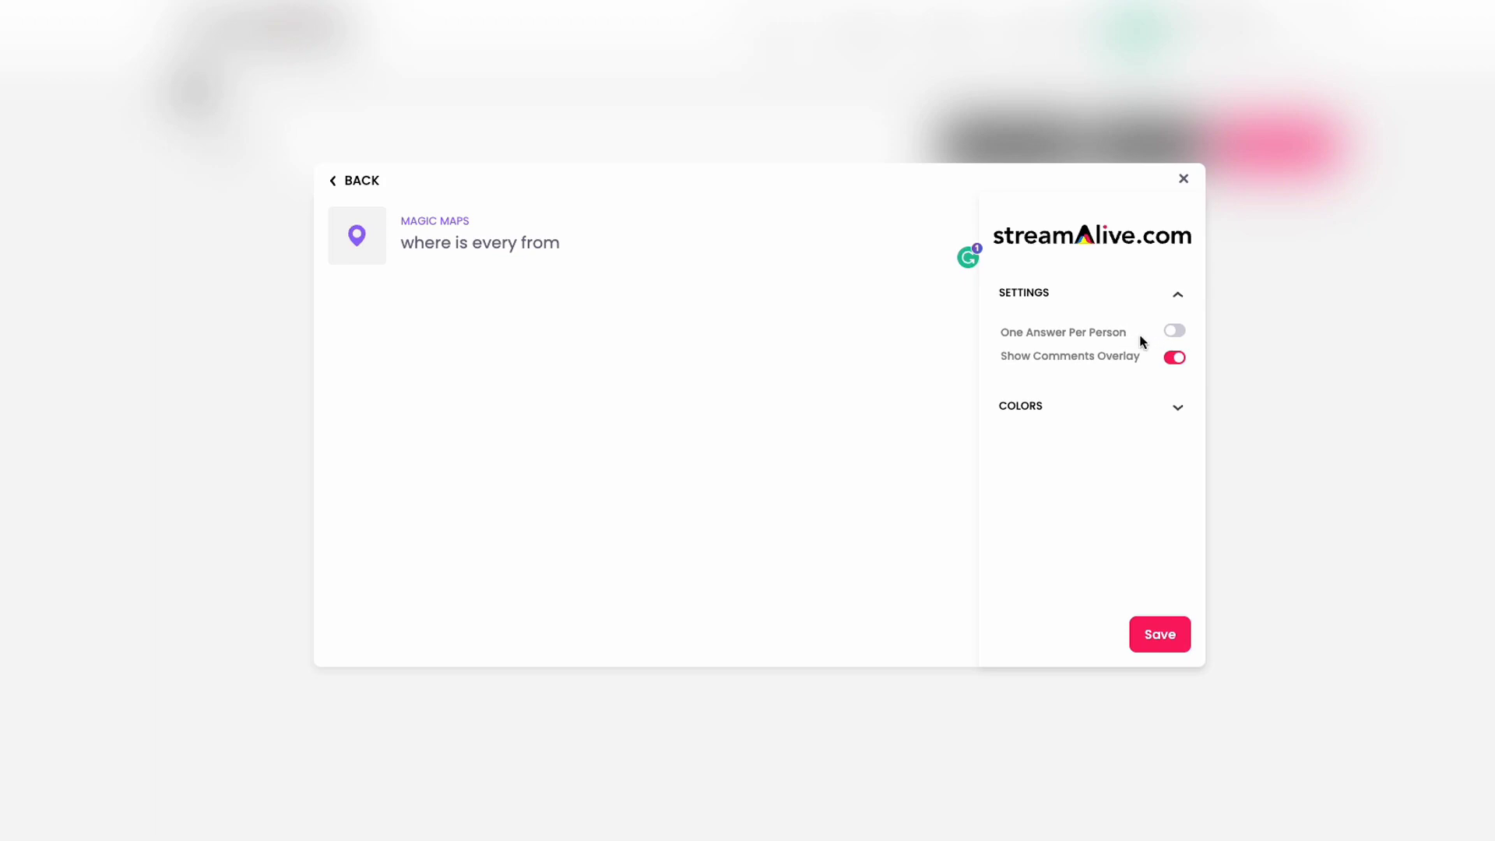
left_click(1175, 335)
left_click(1160, 635)
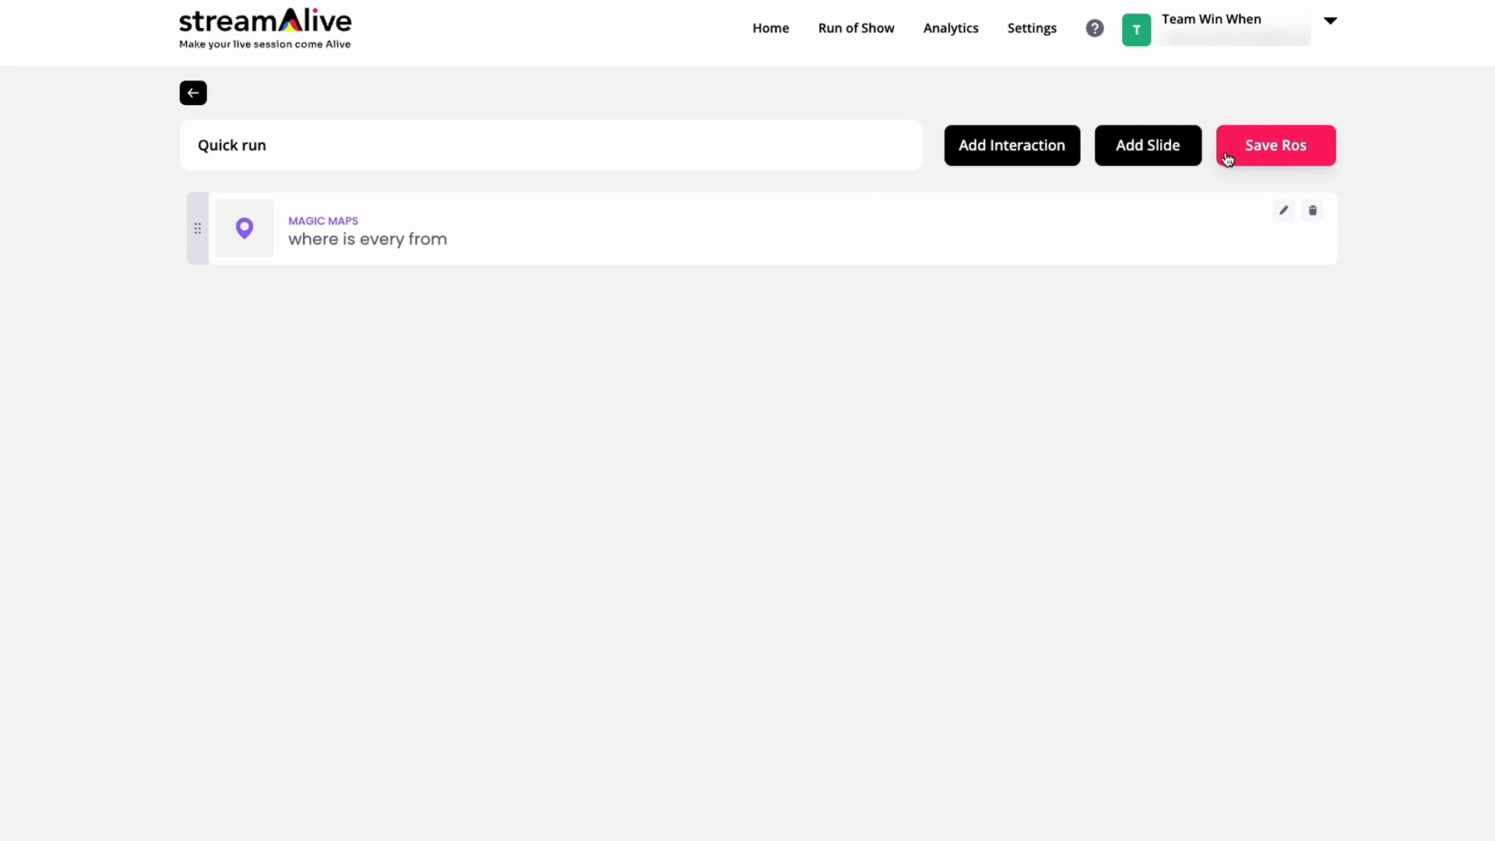
- Save Quick run, dismiss the saved message, and go to the Run of Show templates list
left_click(1278, 148)
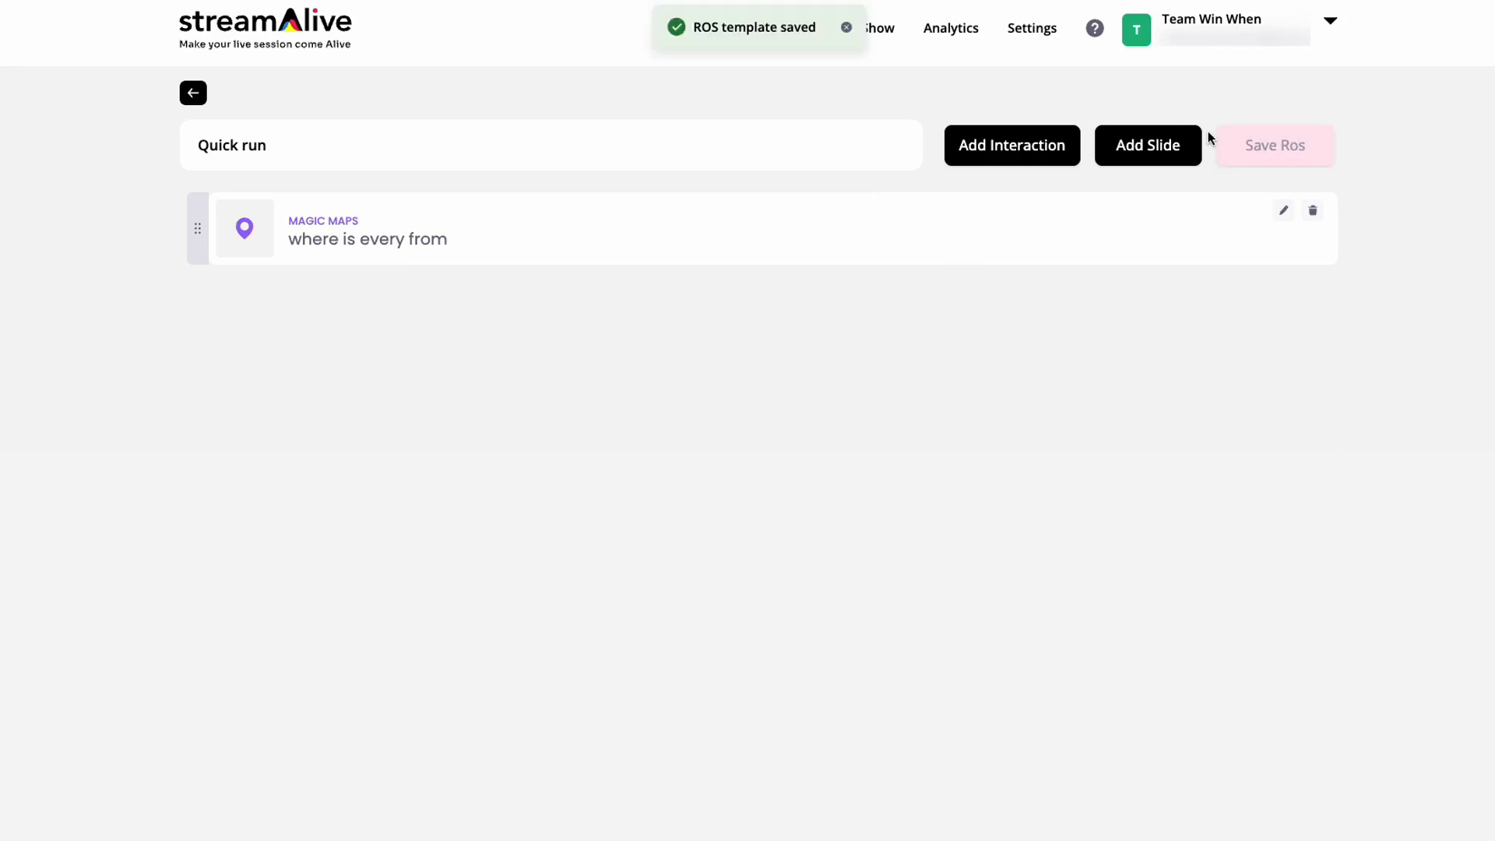
left_click(847, 28)
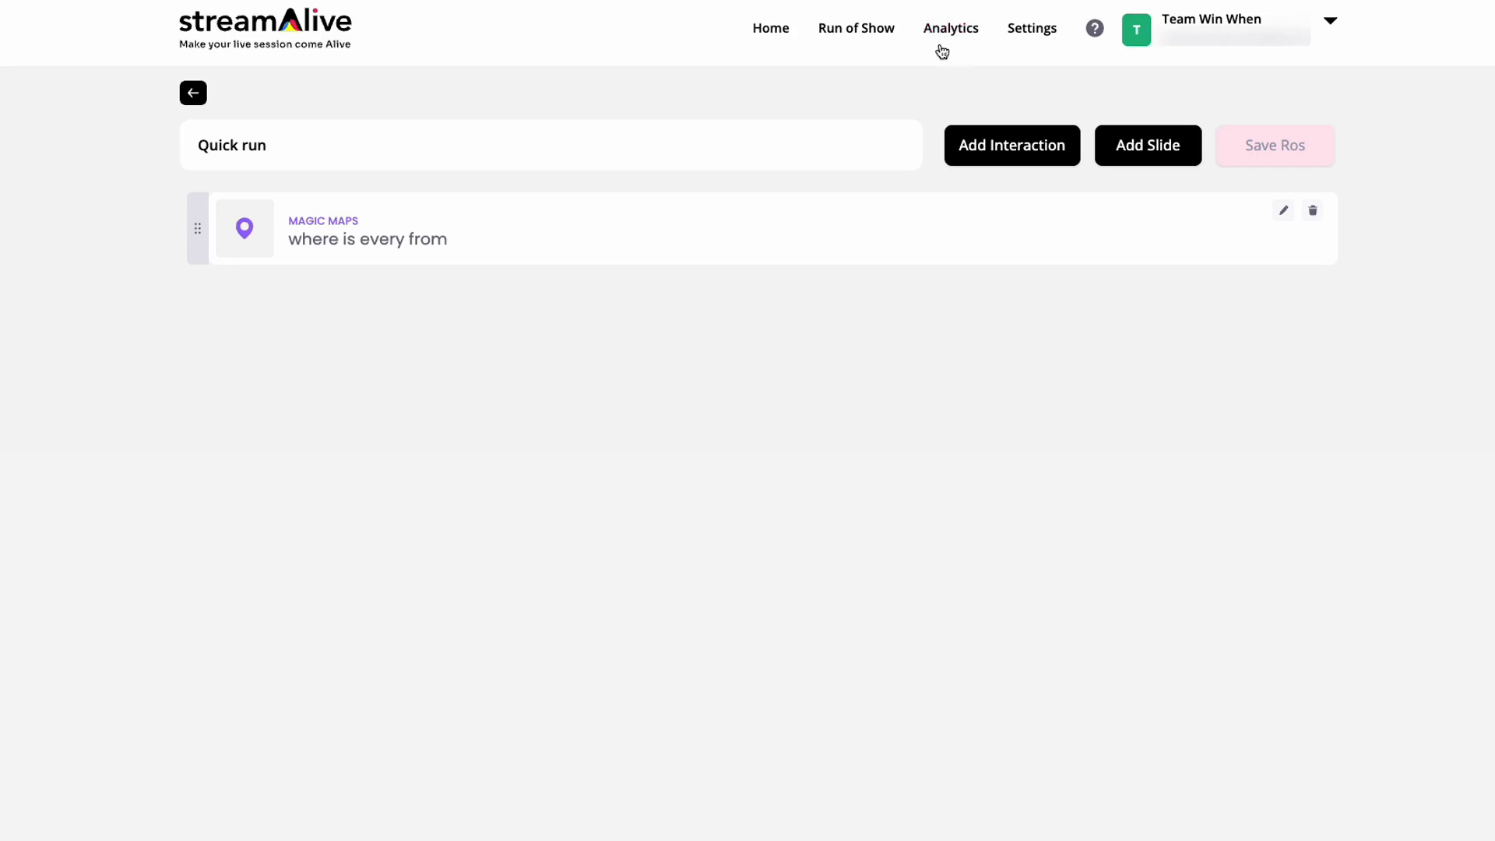
left_click(1028, 31)
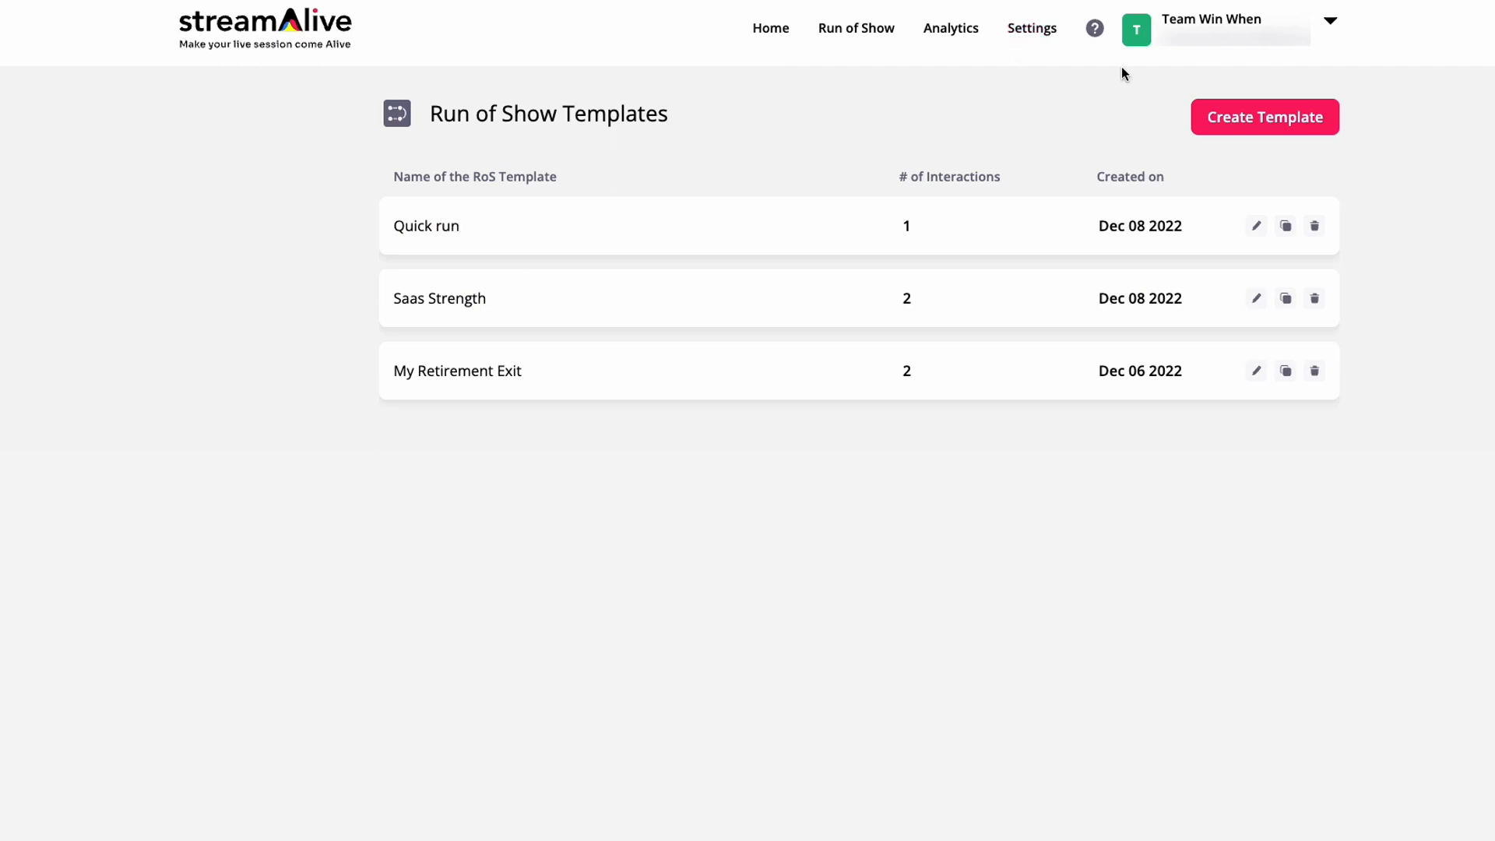
- Open account Settings and review the interaction Colors and team logo Branding sections
left_click(1014, 32)
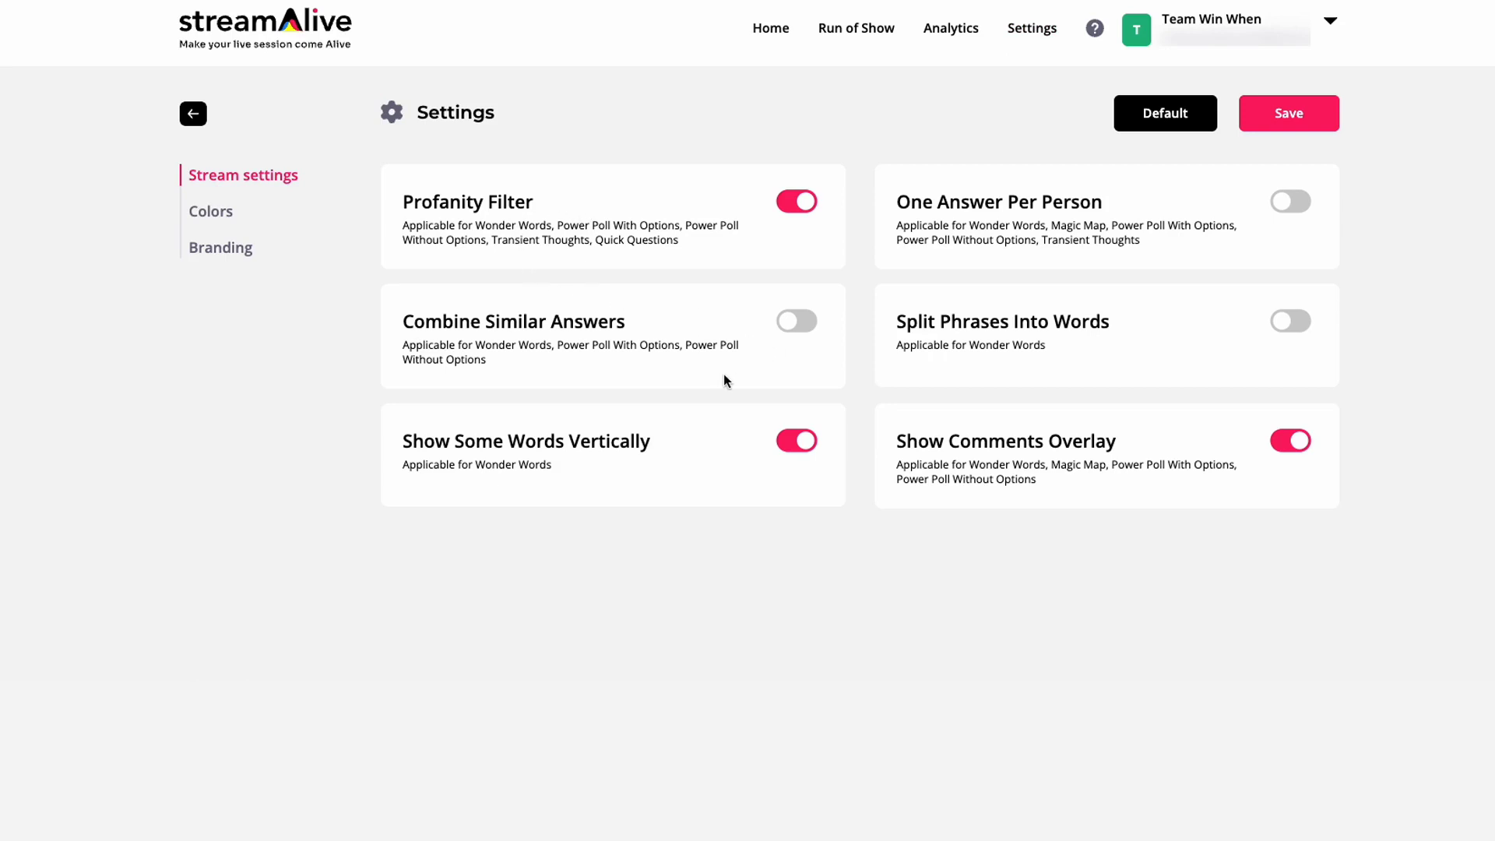
left_click(210, 220)
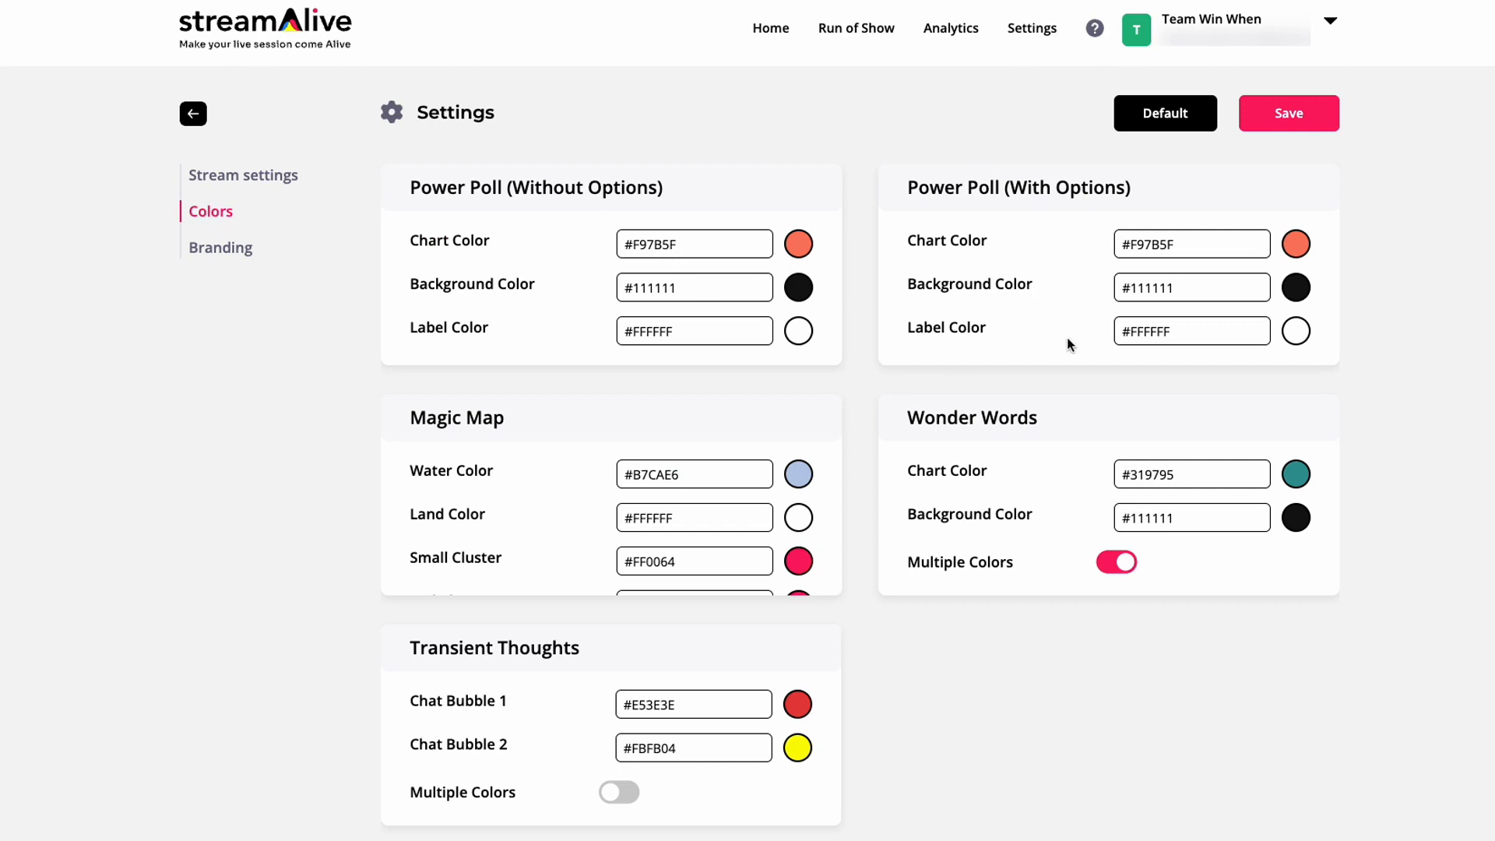
scroll(648, 464, "down", 3)
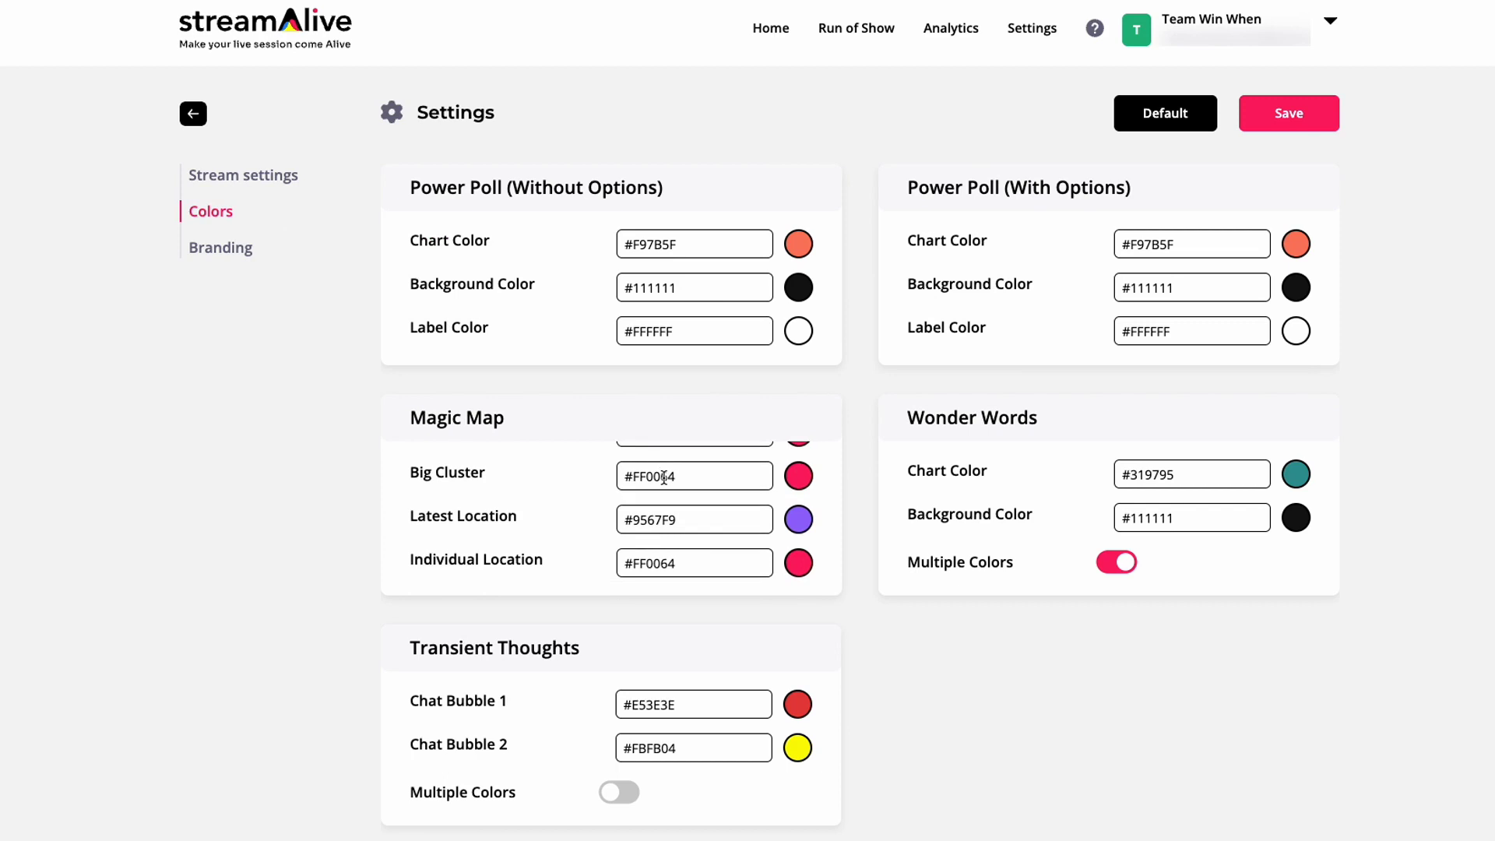
left_click(220, 260)
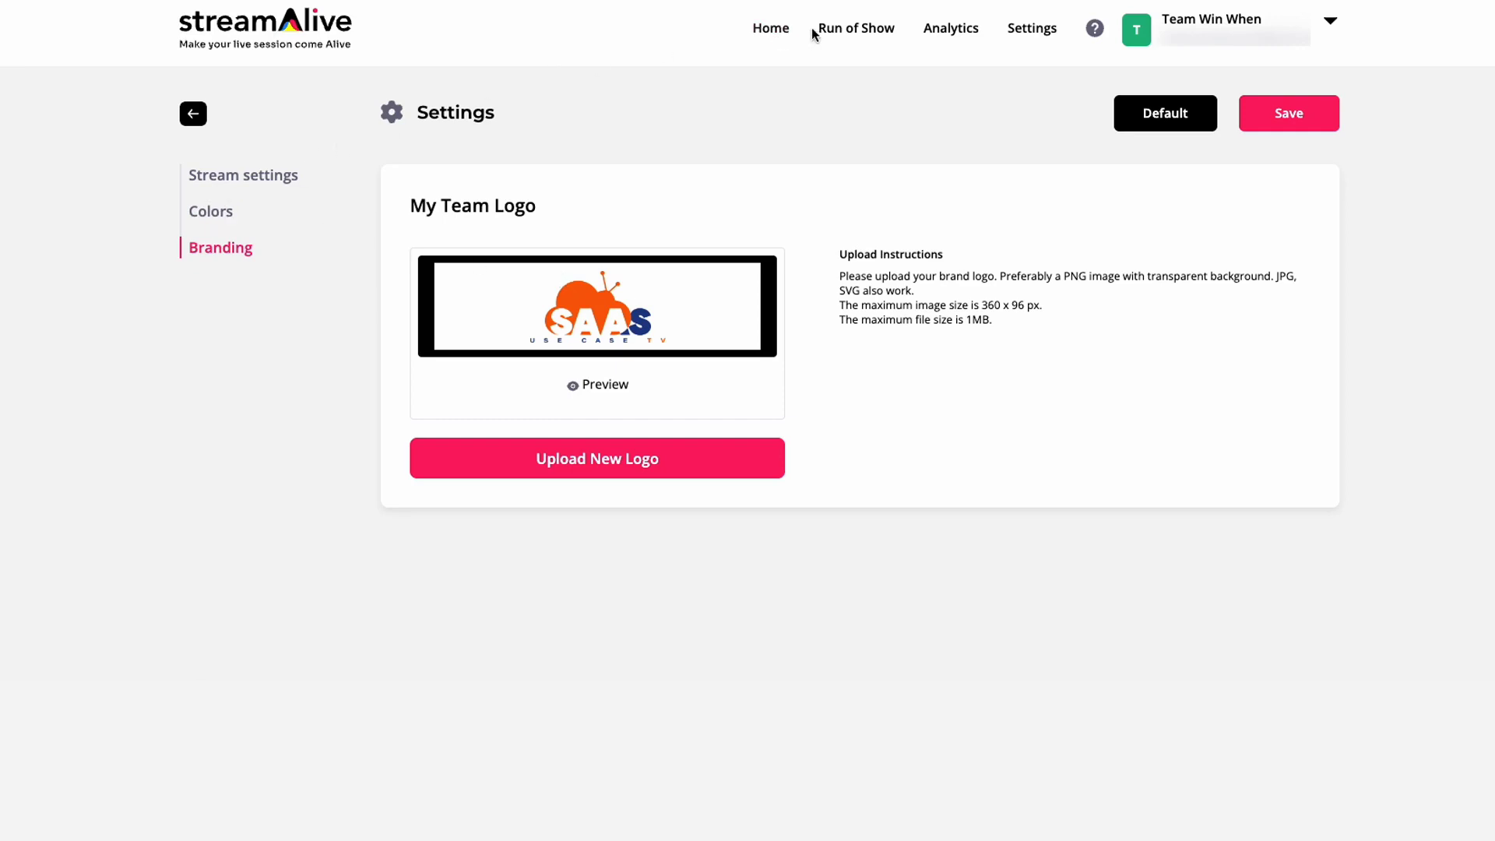
- Check the Run of Show templates and in-person events, then load the Zoom meetings list from Home
left_click(770, 34)
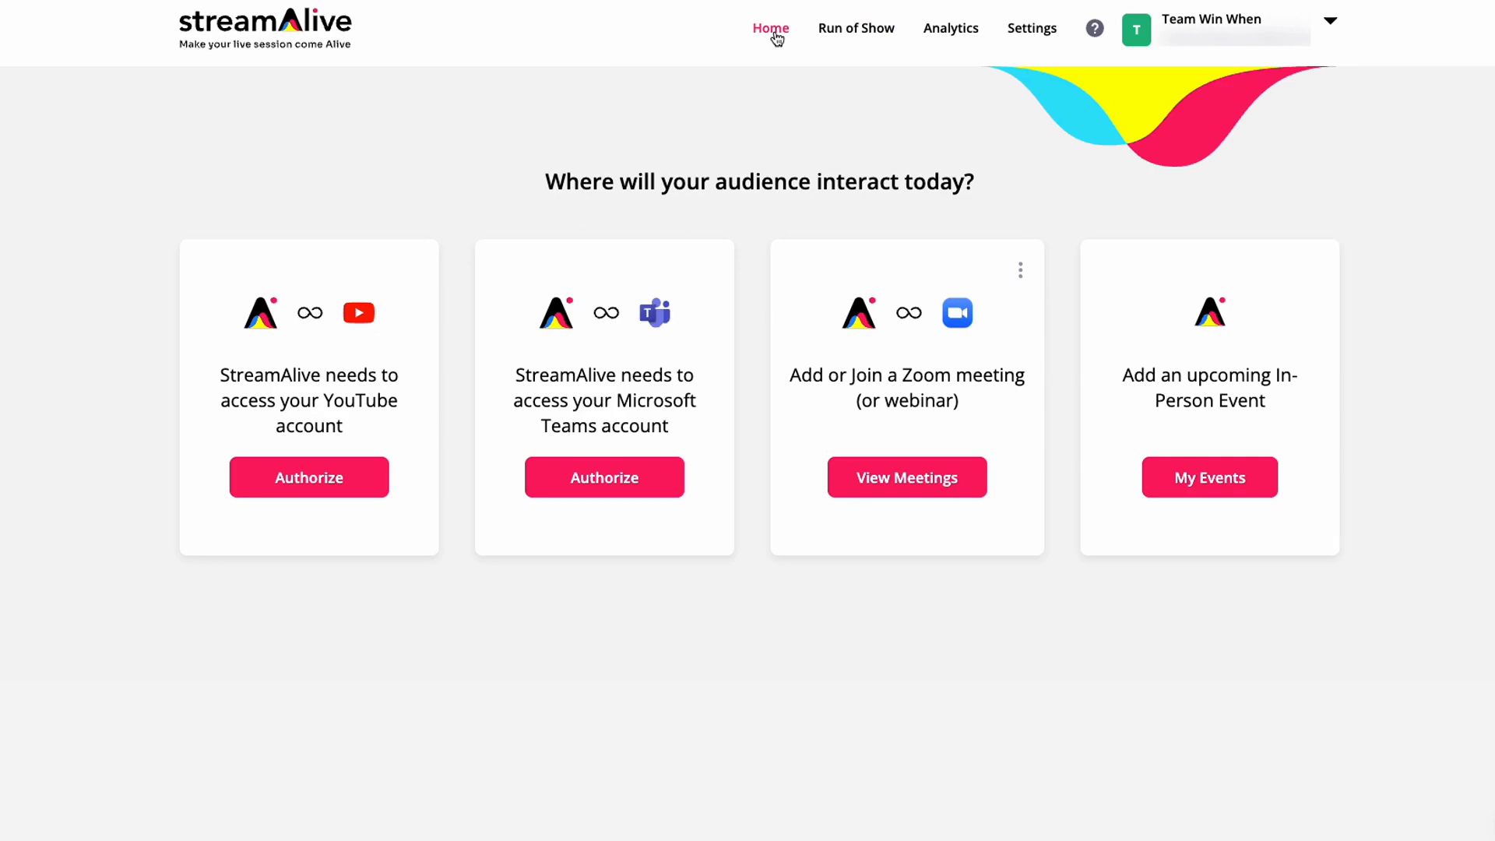
left_click(840, 28)
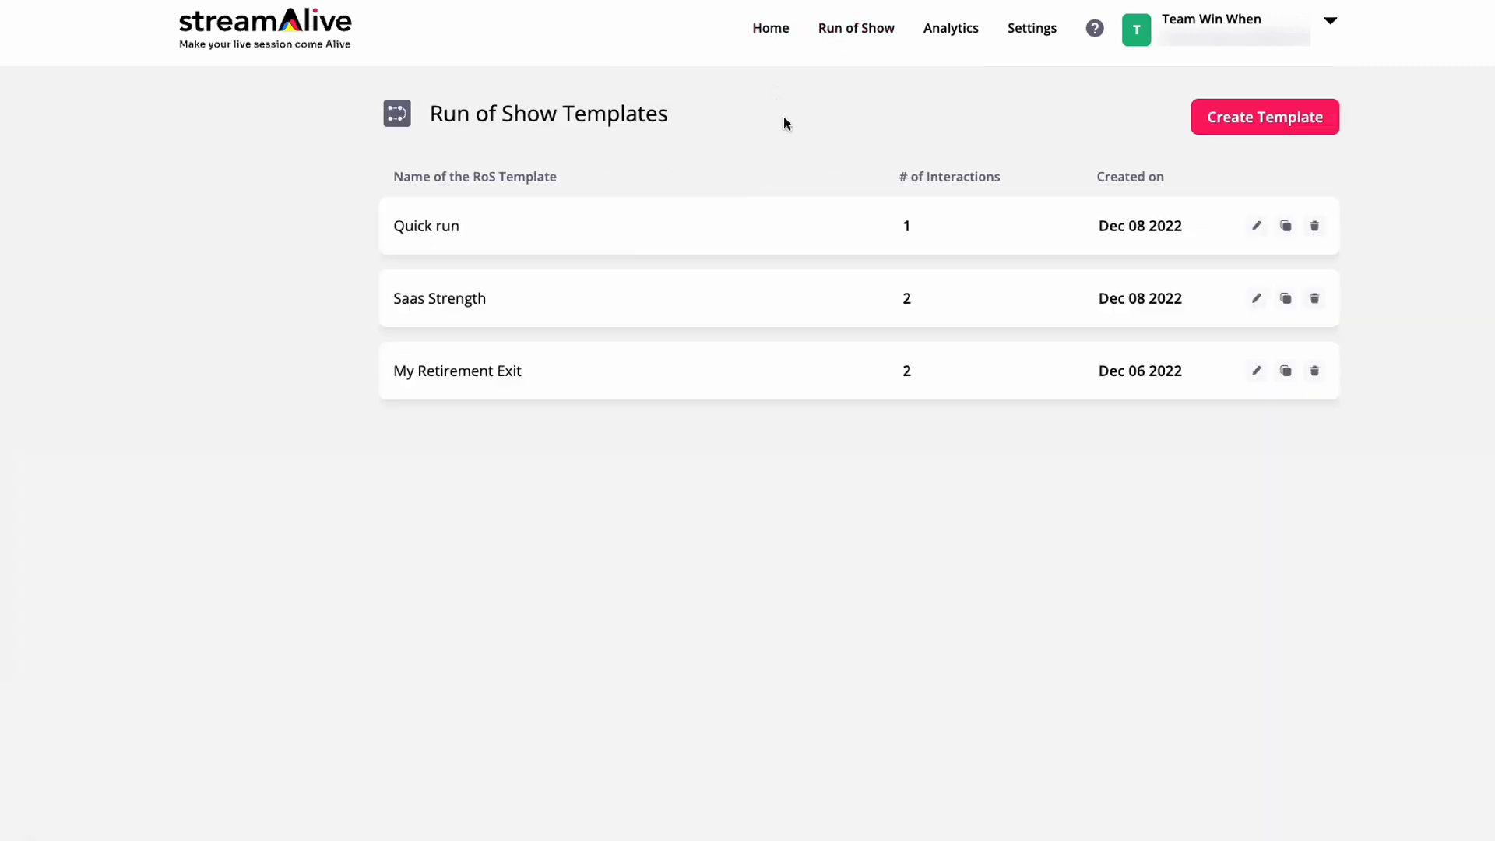
left_click(770, 31)
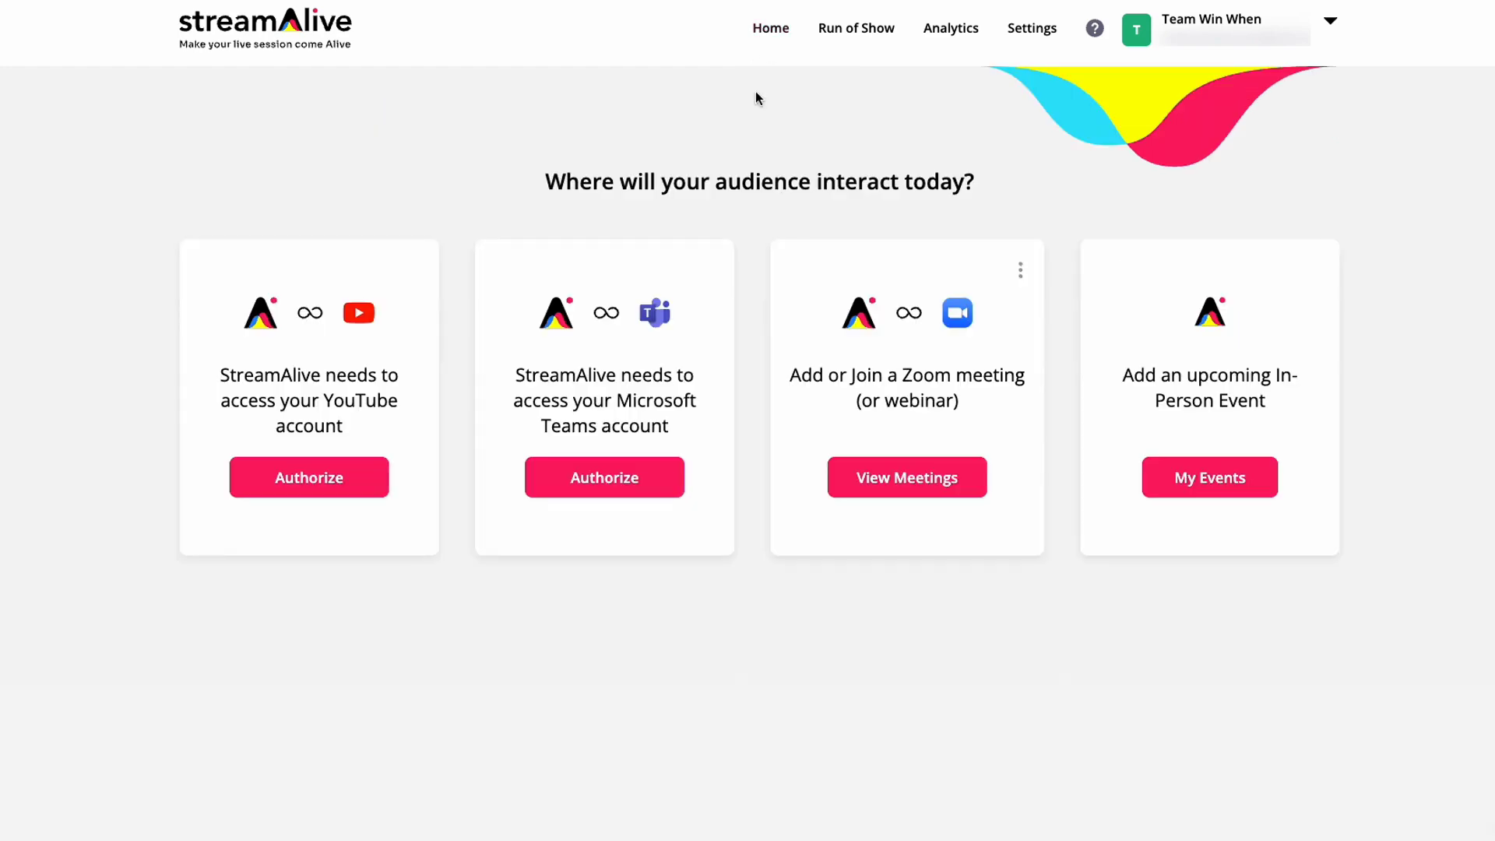
left_click(1204, 483)
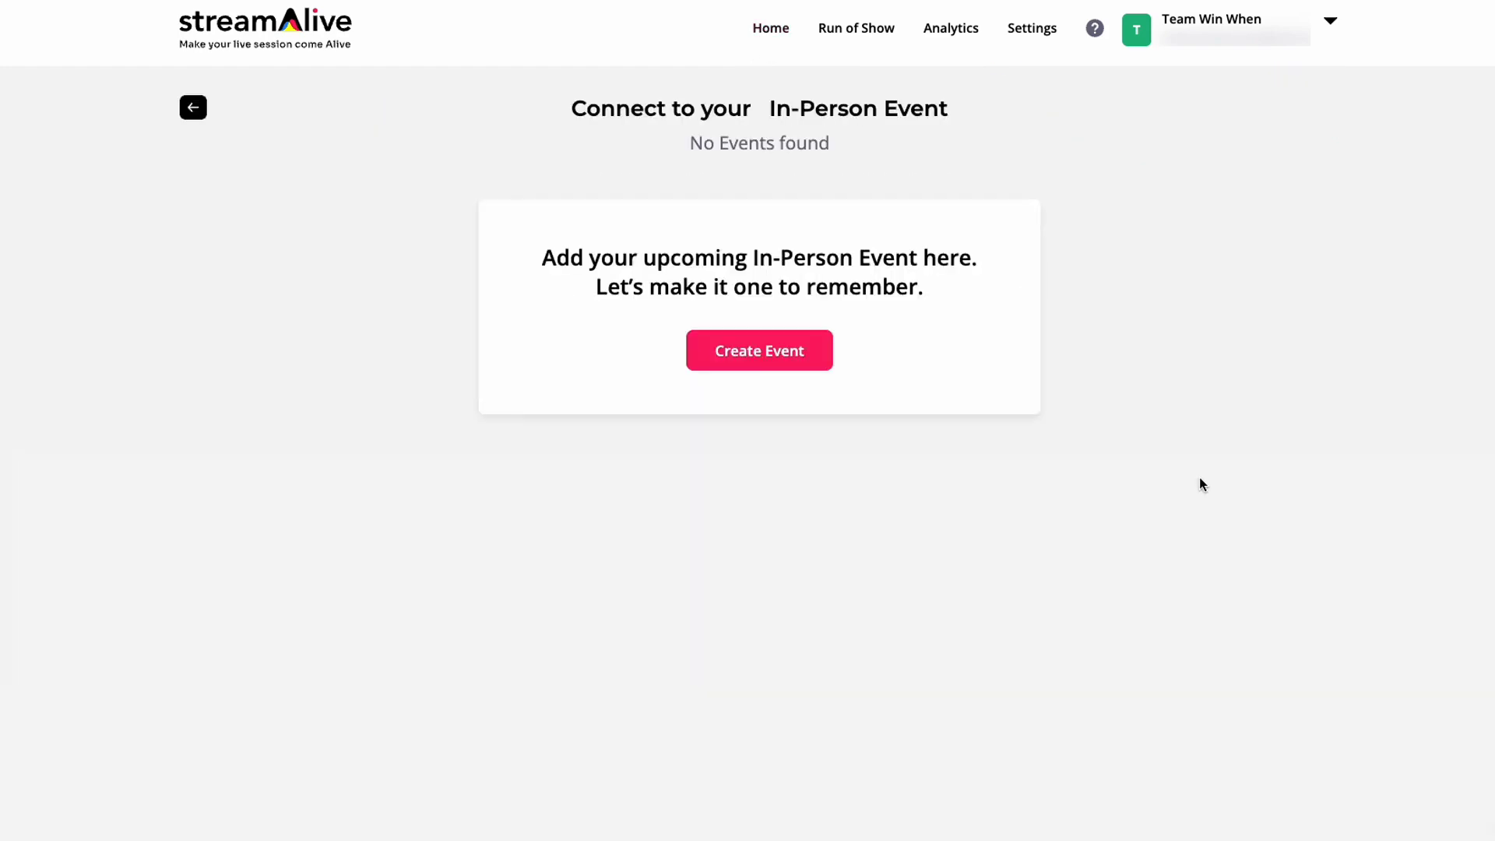
left_click(191, 117)
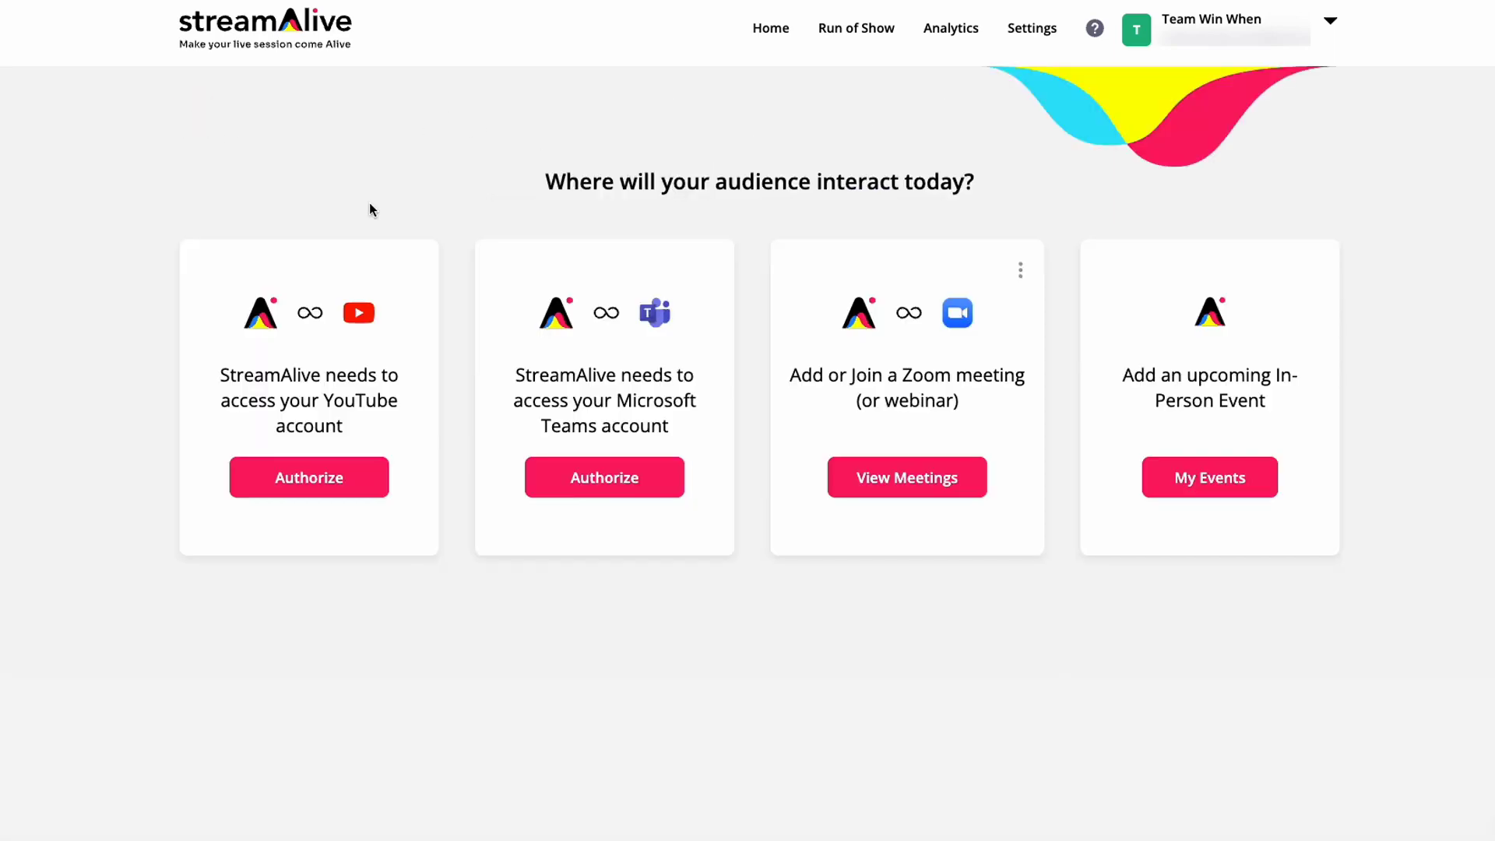
left_click(914, 487)
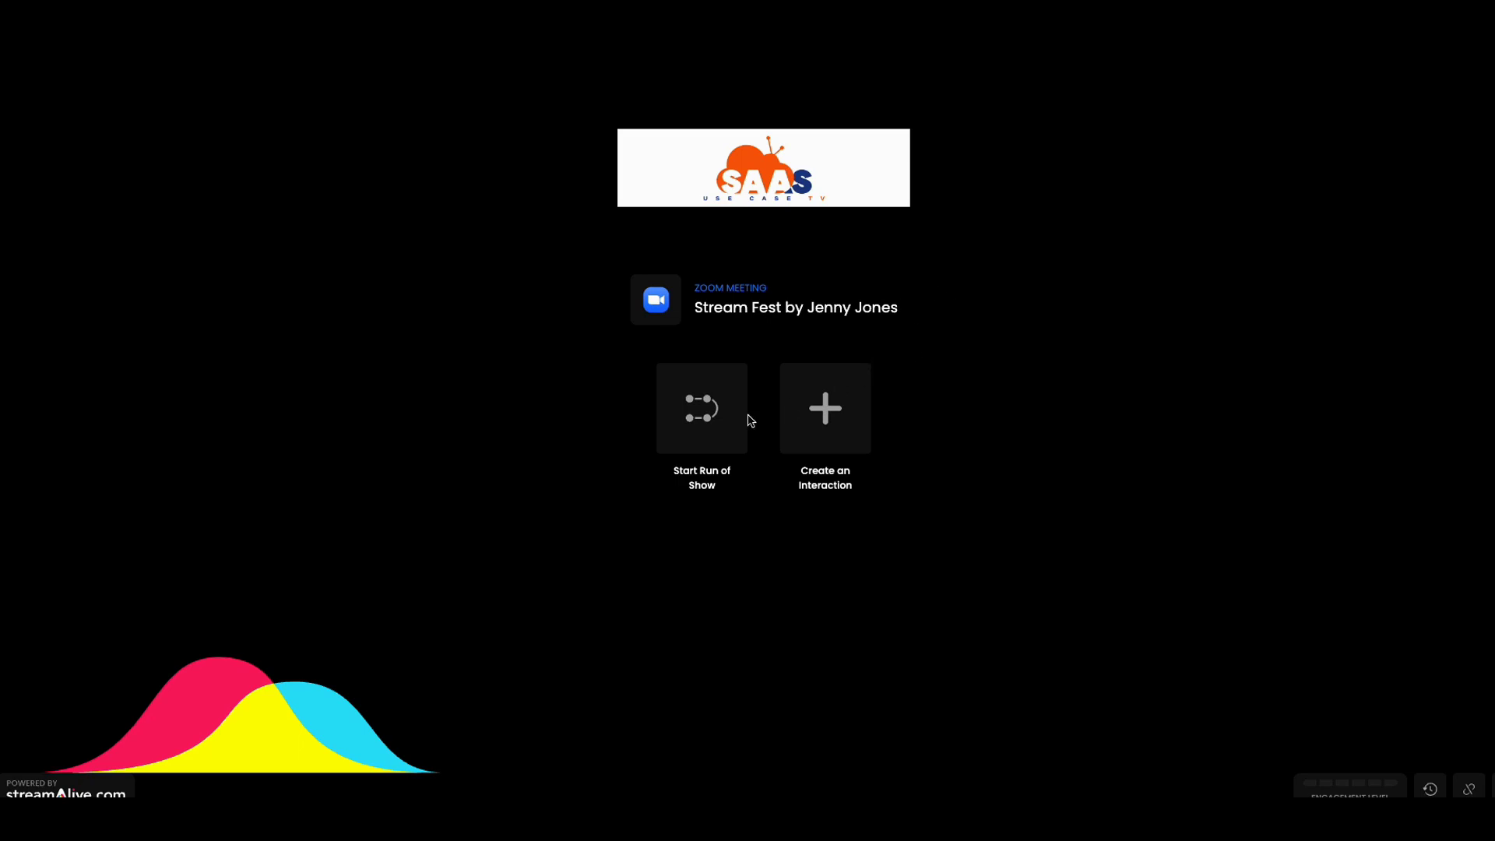
- Start the Run of Show so the 'Where is everyone from' Magic Map is ready
left_click(711, 429)
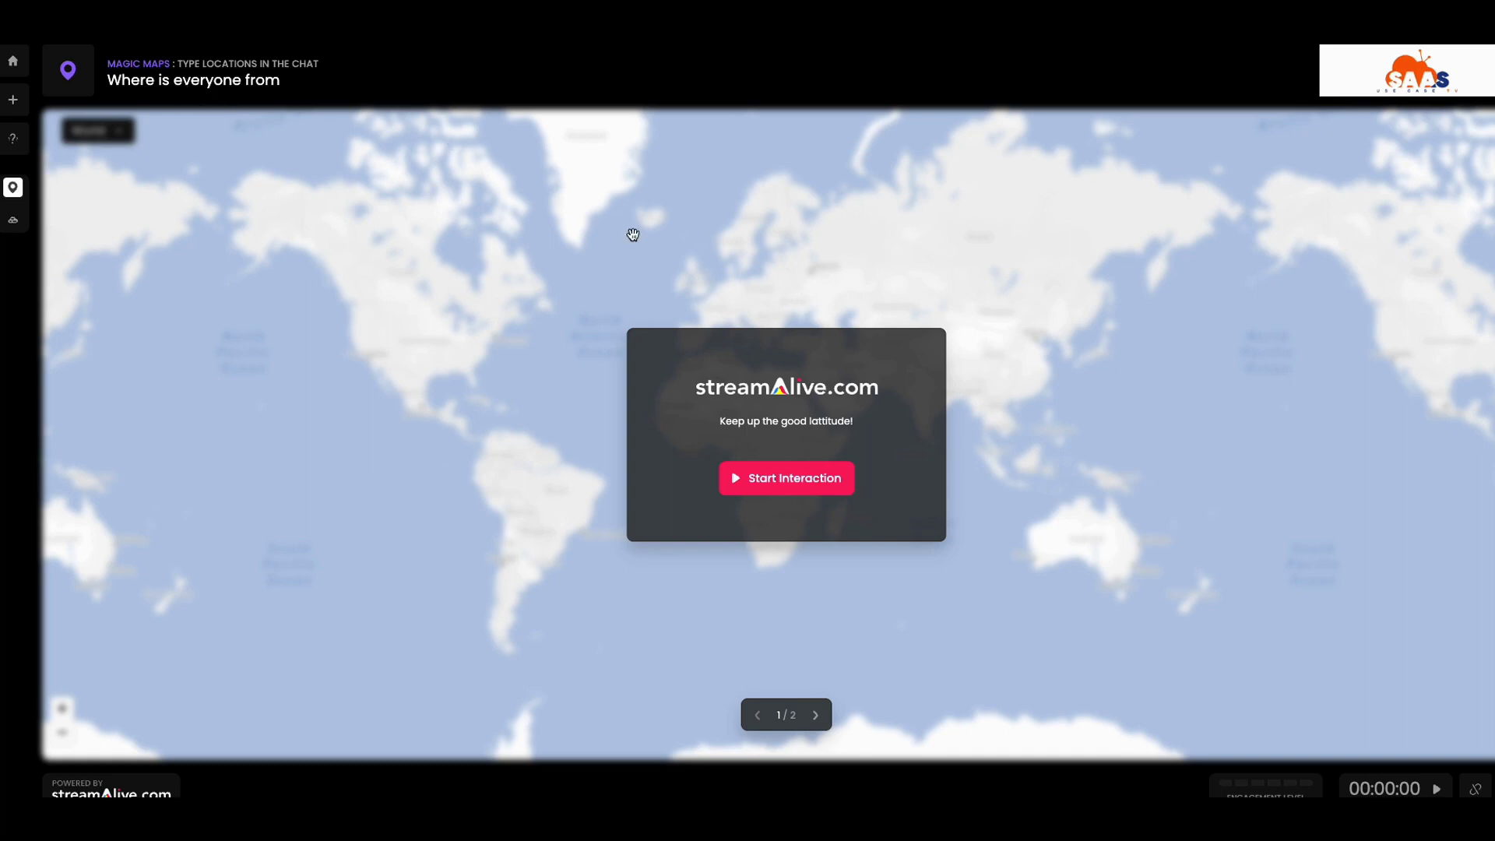
- Start the Magic Map interaction, then advance to the Wonder Words SaaS tool cloud
left_click(780, 487)
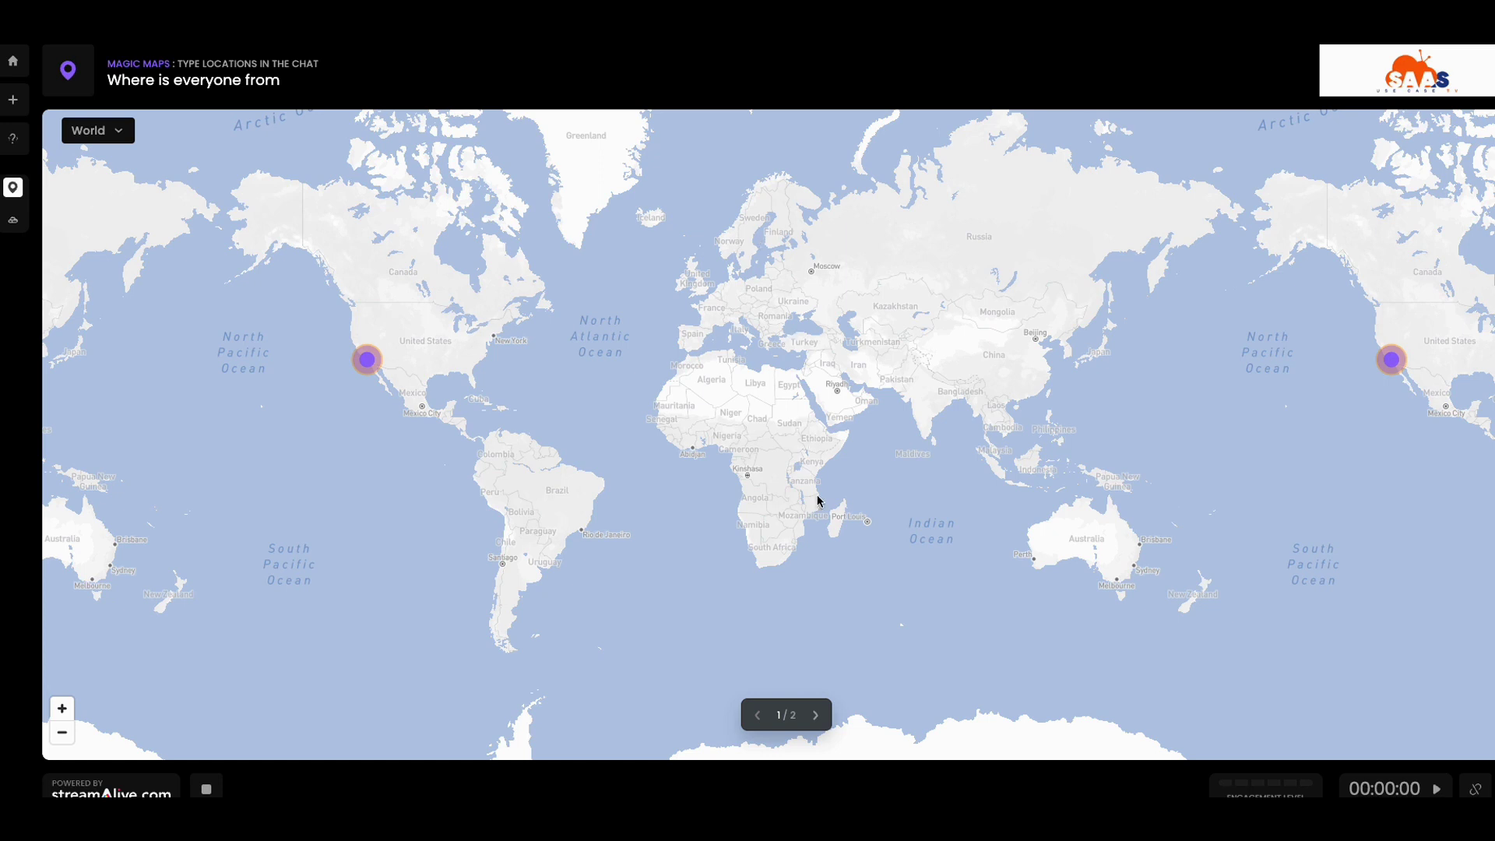
left_click(815, 716)
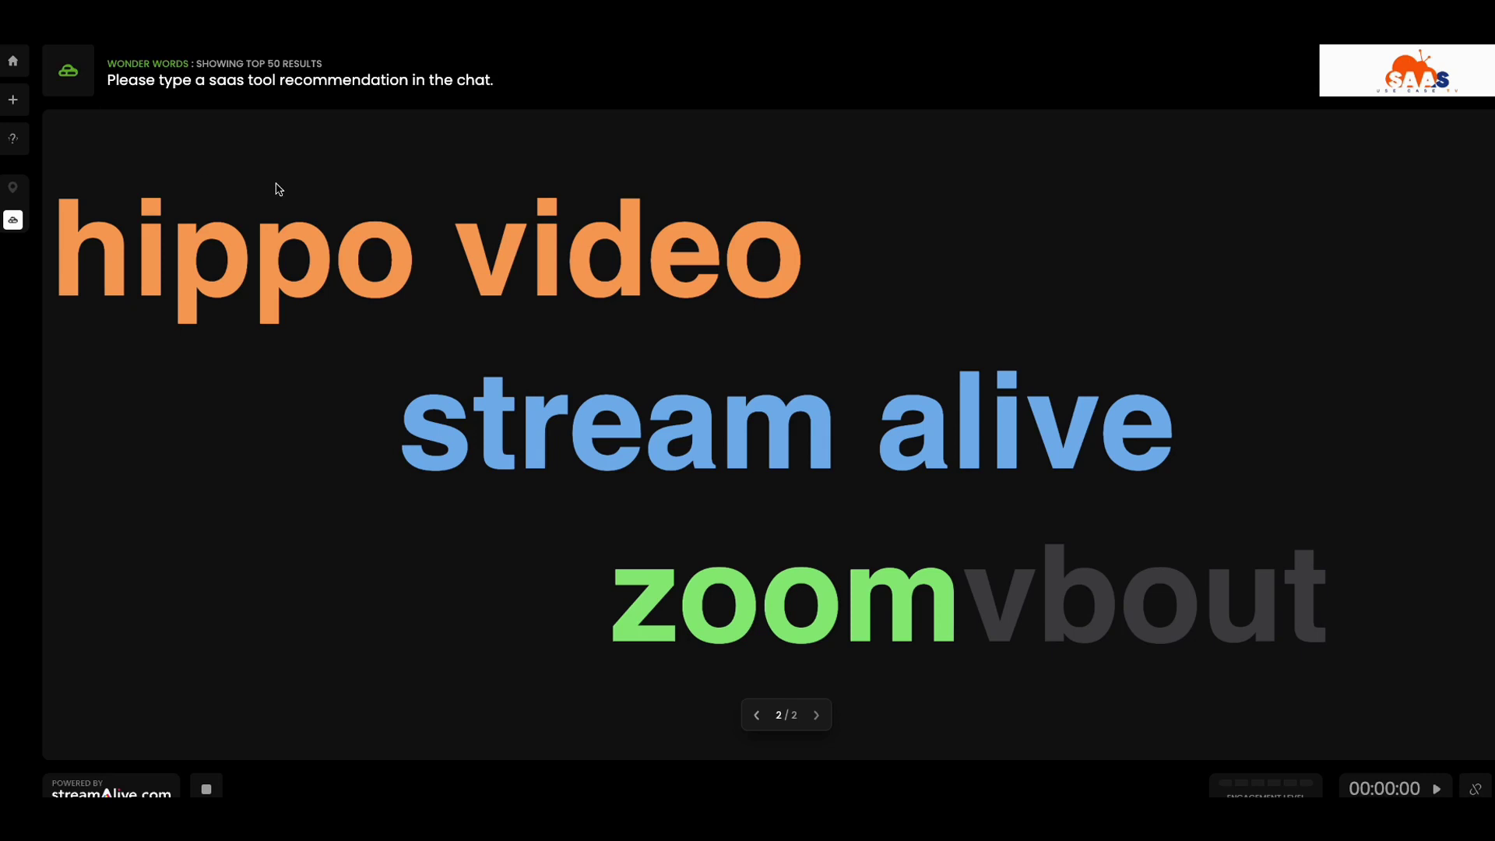
- Return to item 1 of 2, the 'Where is everyone from' map
left_click(758, 721)
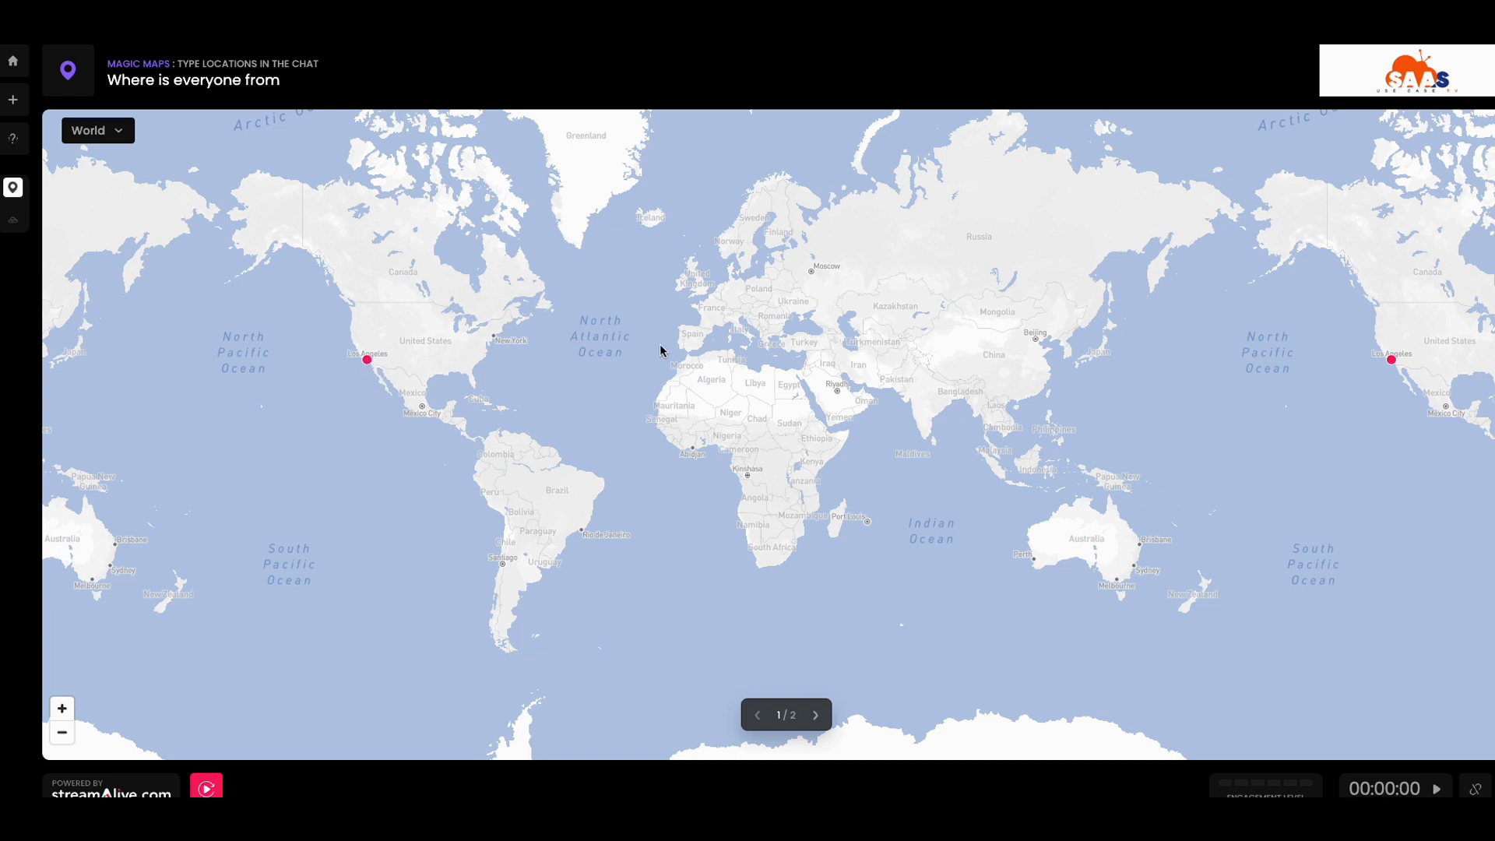
- Advance to item 2 of 2, the Wonder Words SaaS tool cloud
left_click(817, 716)
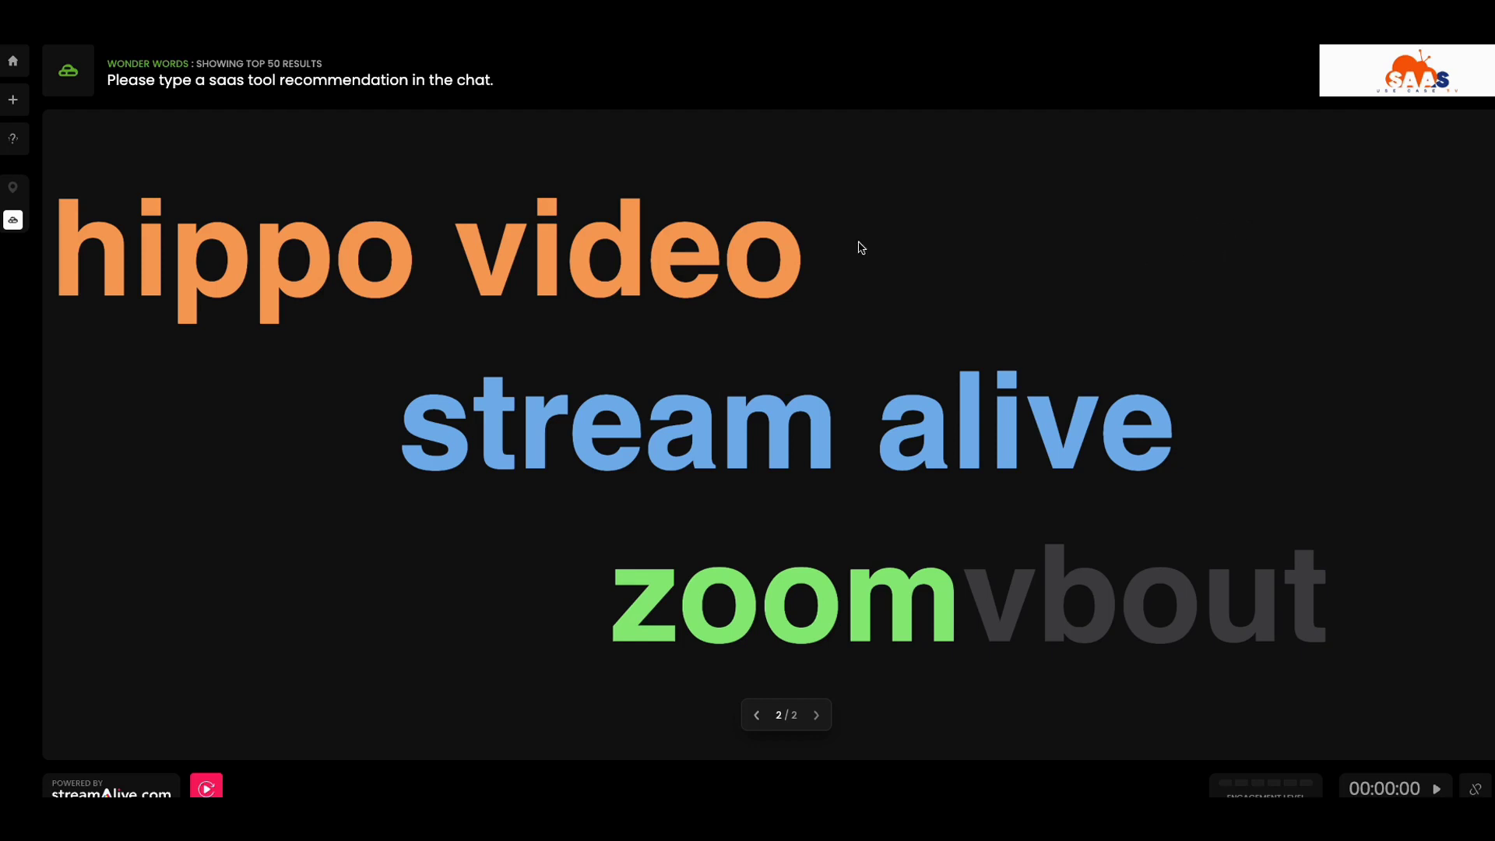
mouse_move(764, 244)
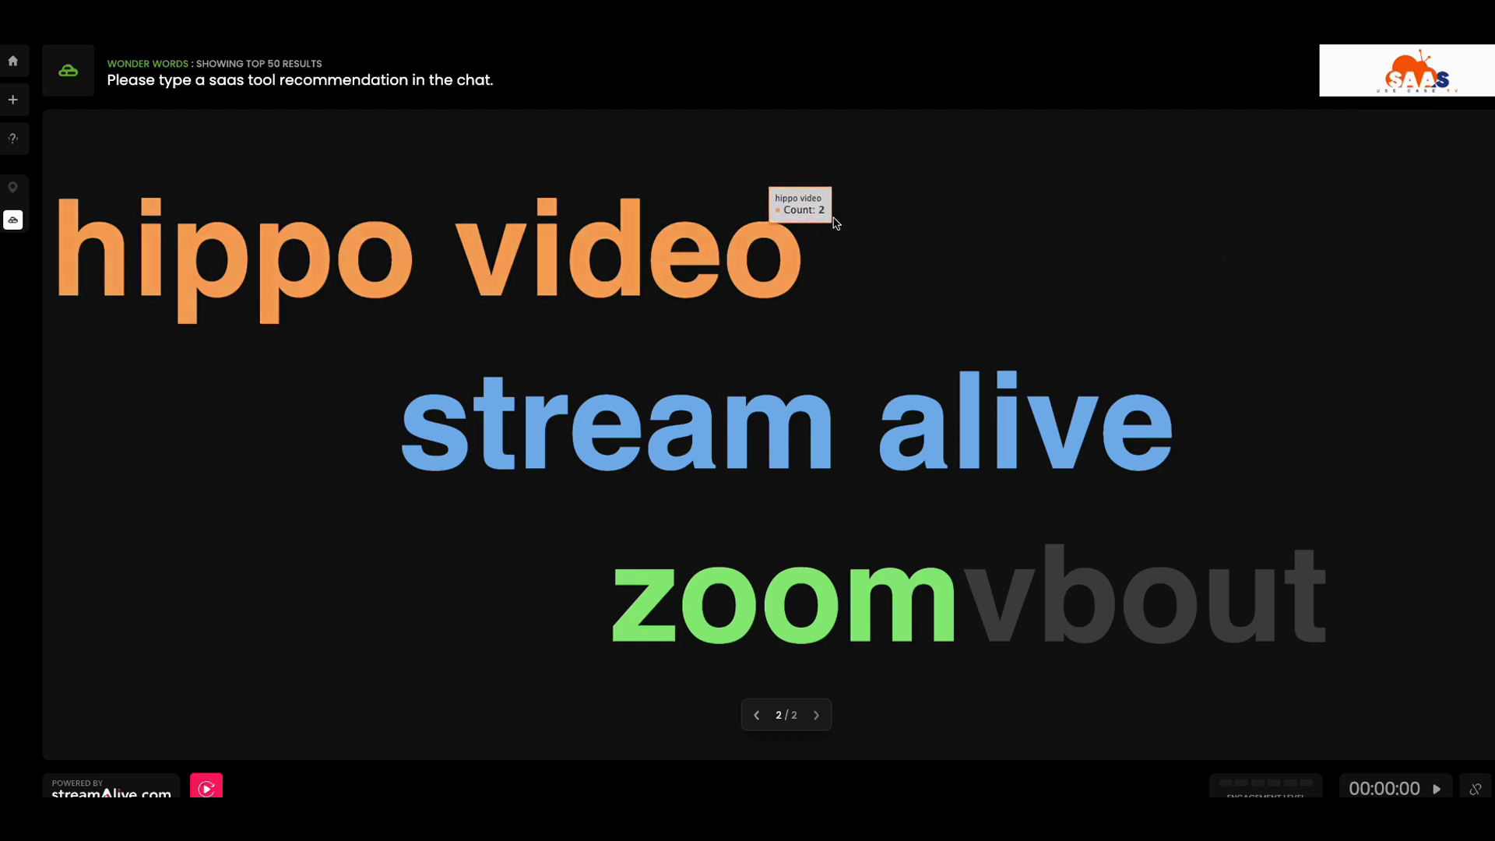